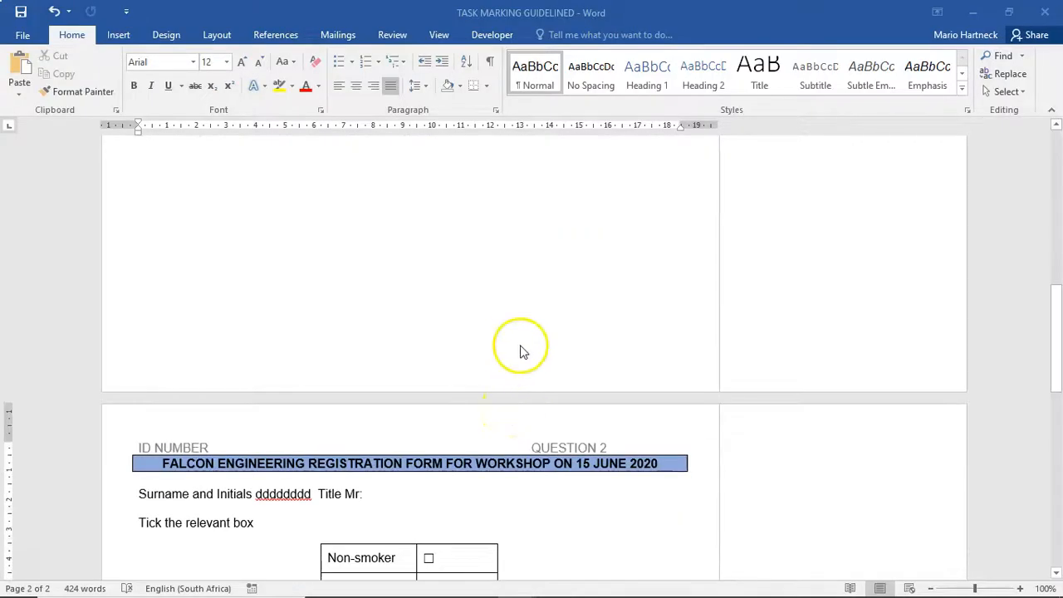
# Step: Look through both pages of the document, from the smoking policy article to the registration form
pyautogui.scroll(3, 423, 340)
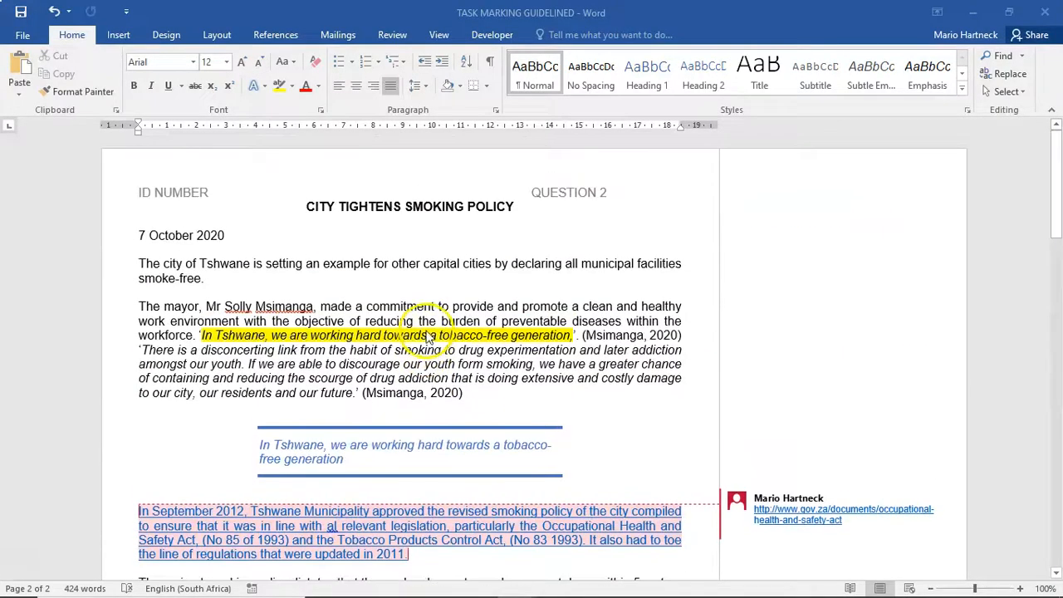
pyautogui.scroll(-15, 425, 342)
pyautogui.scroll(15, 422, 340)
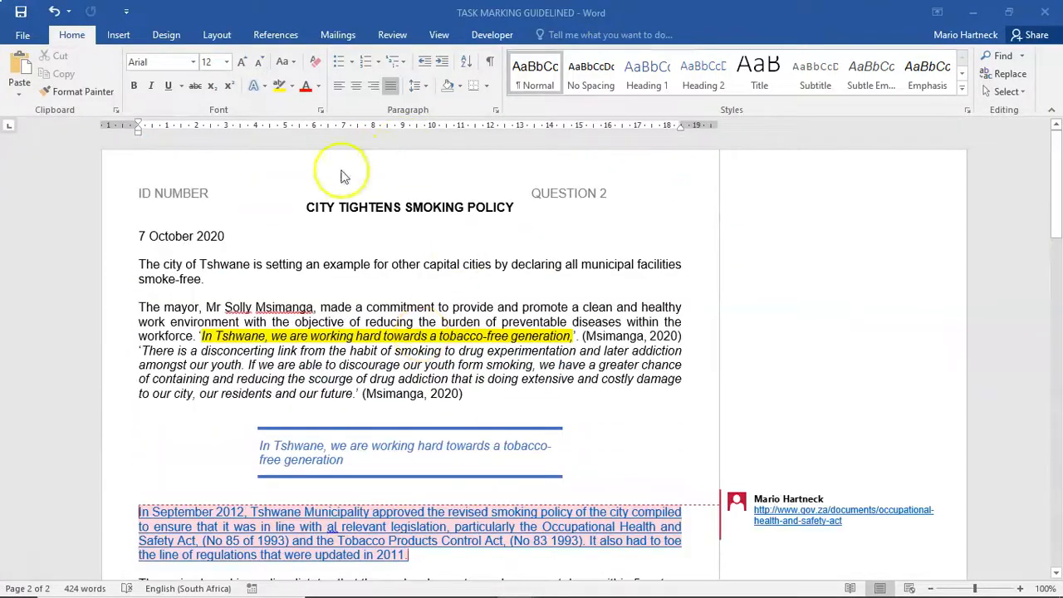
pyautogui.scroll(-12, 373, 343)
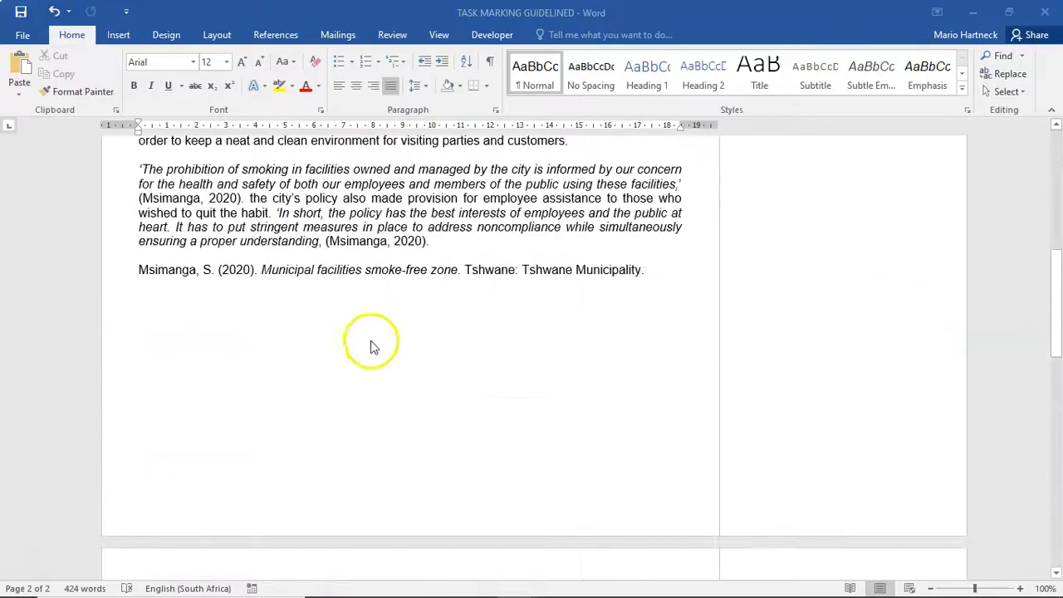
pyautogui.scroll(3, 428, 332)
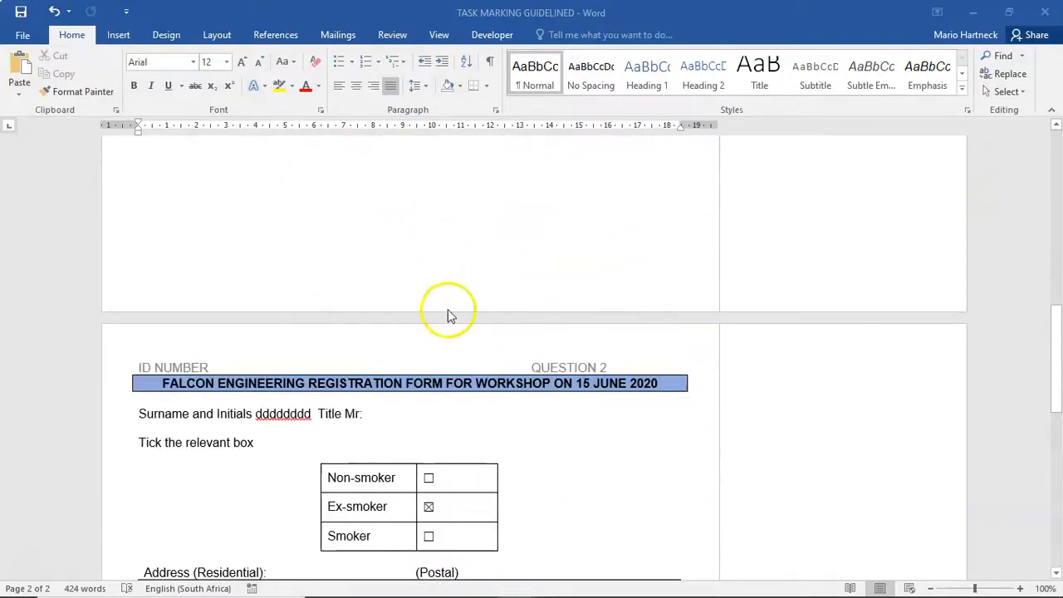
pyautogui.scroll(10, 423, 332)
pyautogui.scroll(3, 438, 323)
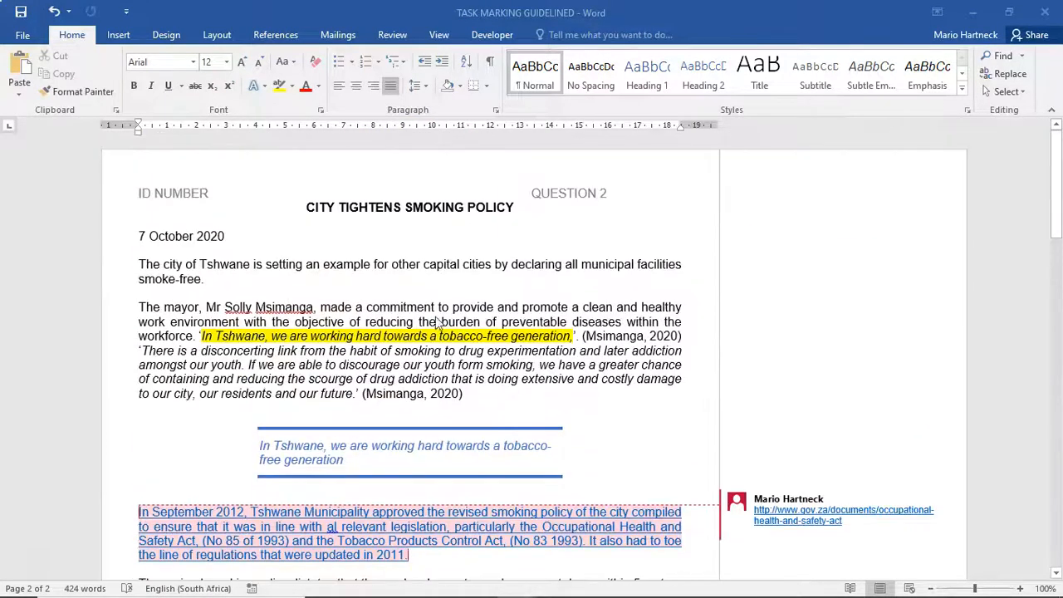
pyautogui.scroll(-10, 416, 374)
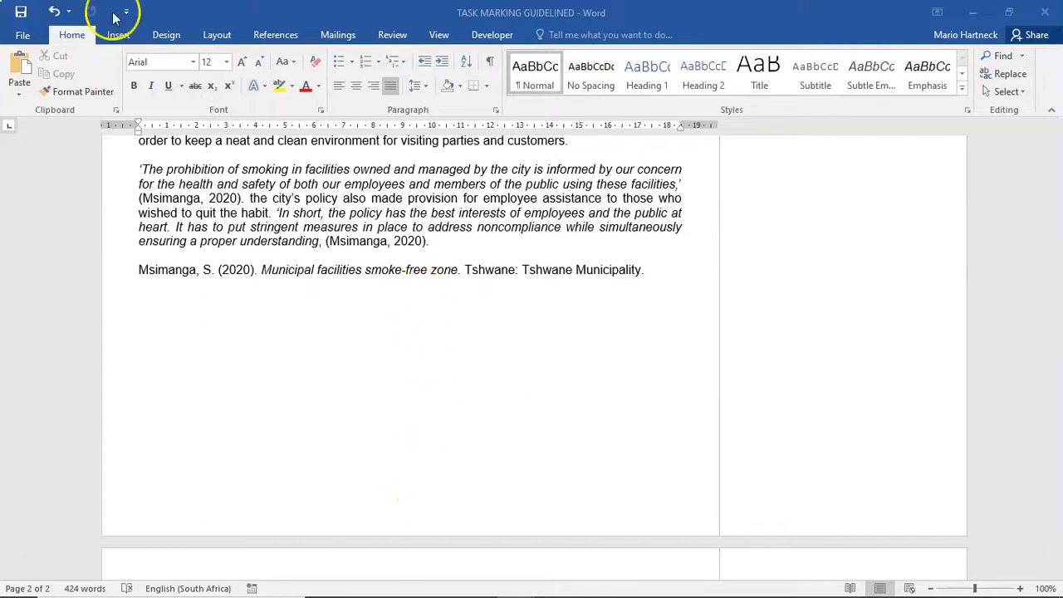
# Step: Insert centred page numbers at the bottom of the page using the Plain Number 2 style, and close the footer
pyautogui.click(120, 36)
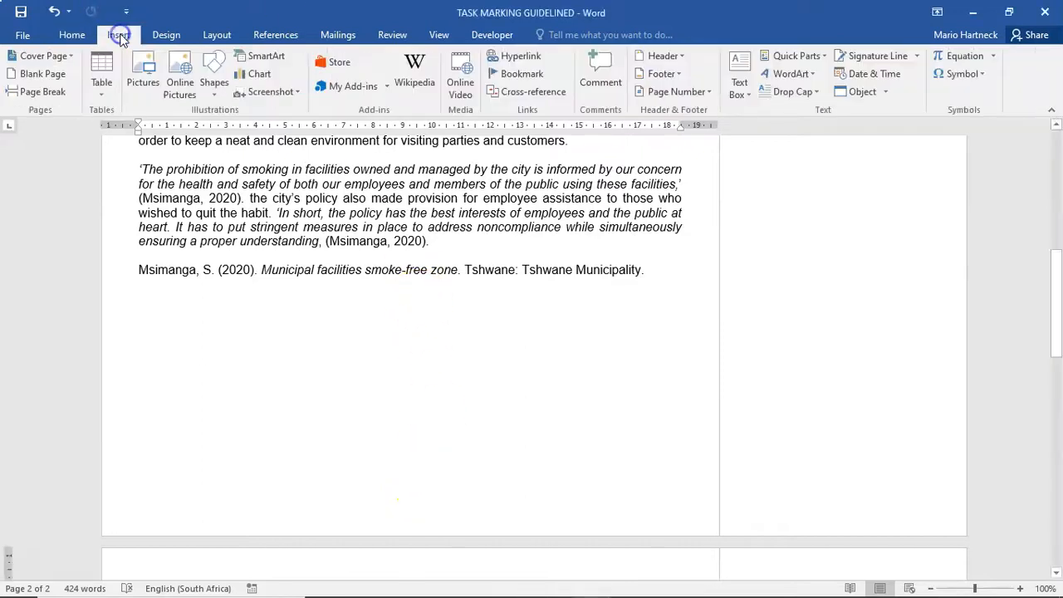
pyautogui.click(676, 93)
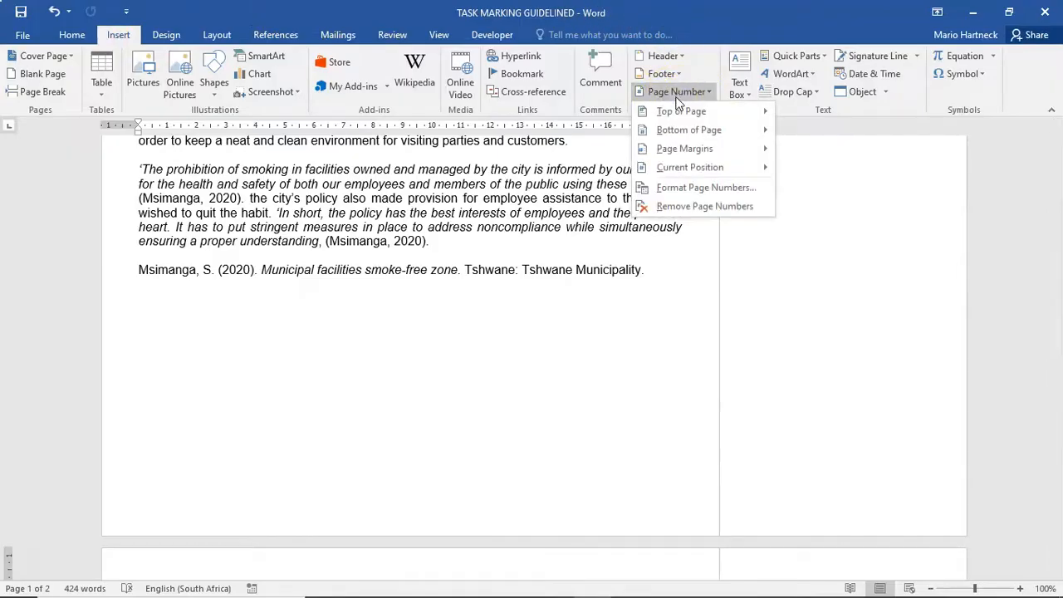
pyautogui.click(673, 193)
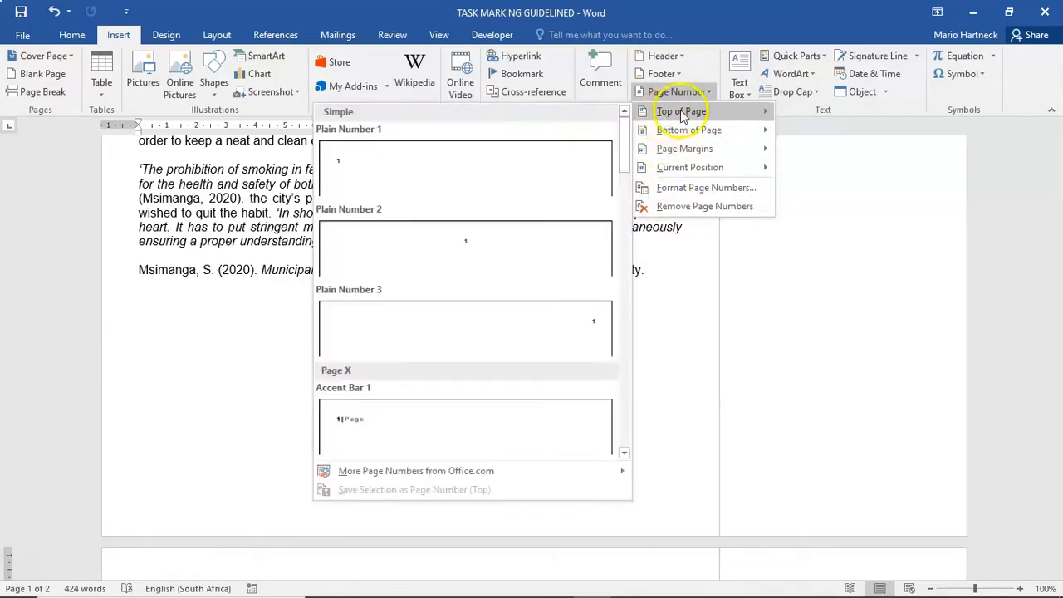
pyautogui.moveTo(686, 137)
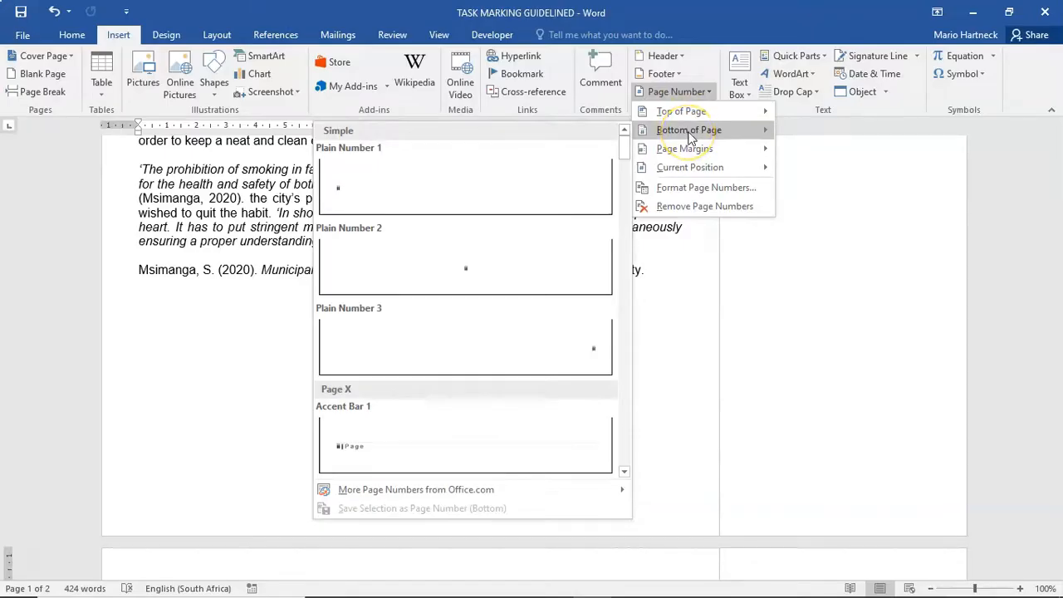
pyautogui.click(683, 129)
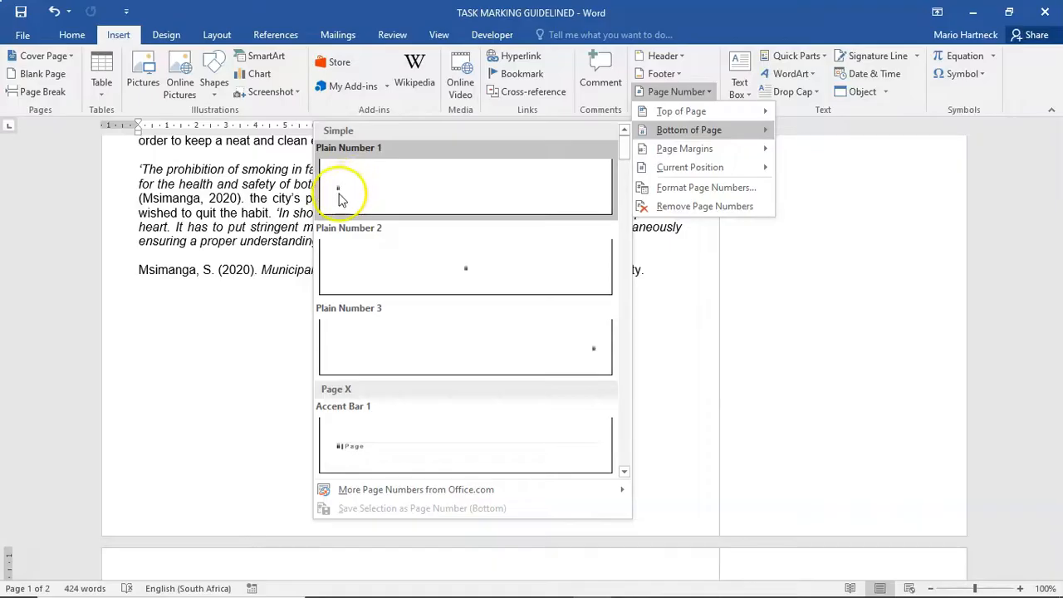
pyautogui.click(476, 277)
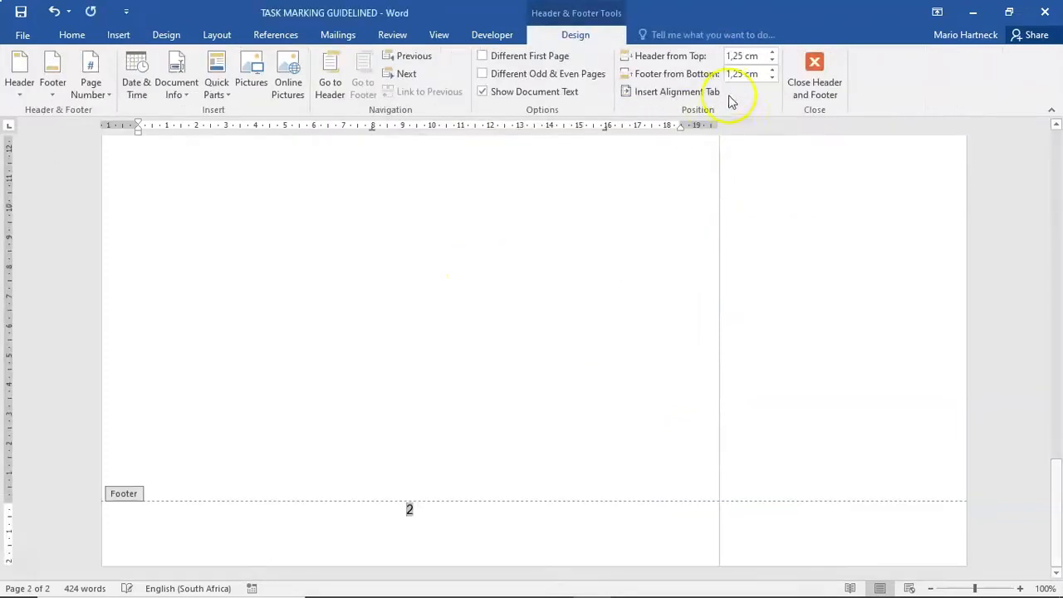
pyautogui.click(818, 83)
# Step: Check the page numbers in the footers of both pages
pyautogui.scroll(-10, 469, 414)
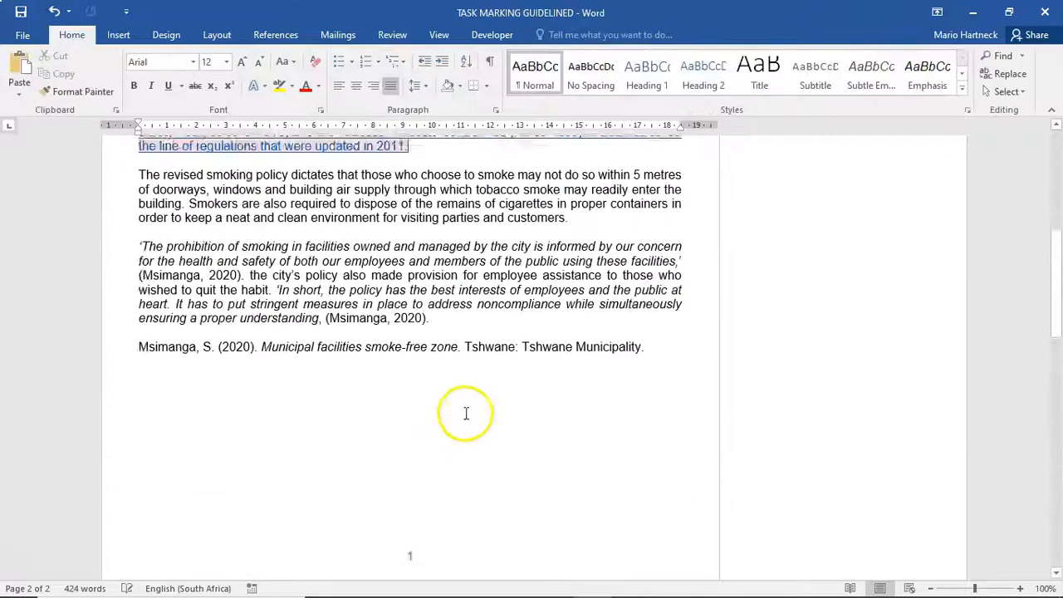
pyautogui.scroll(-5, 417, 489)
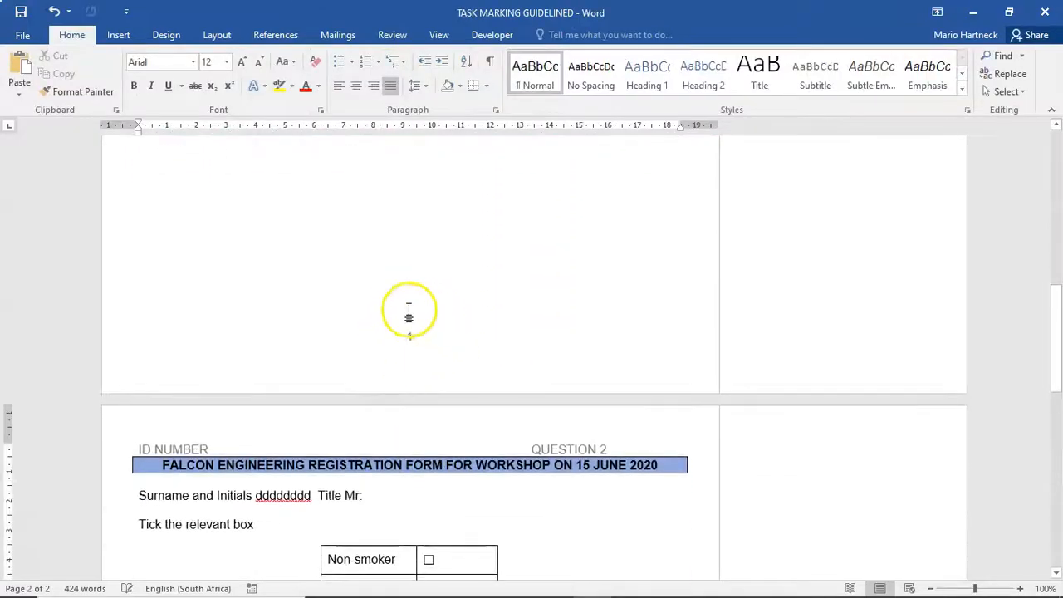
pyautogui.scroll(-10, 408, 310)
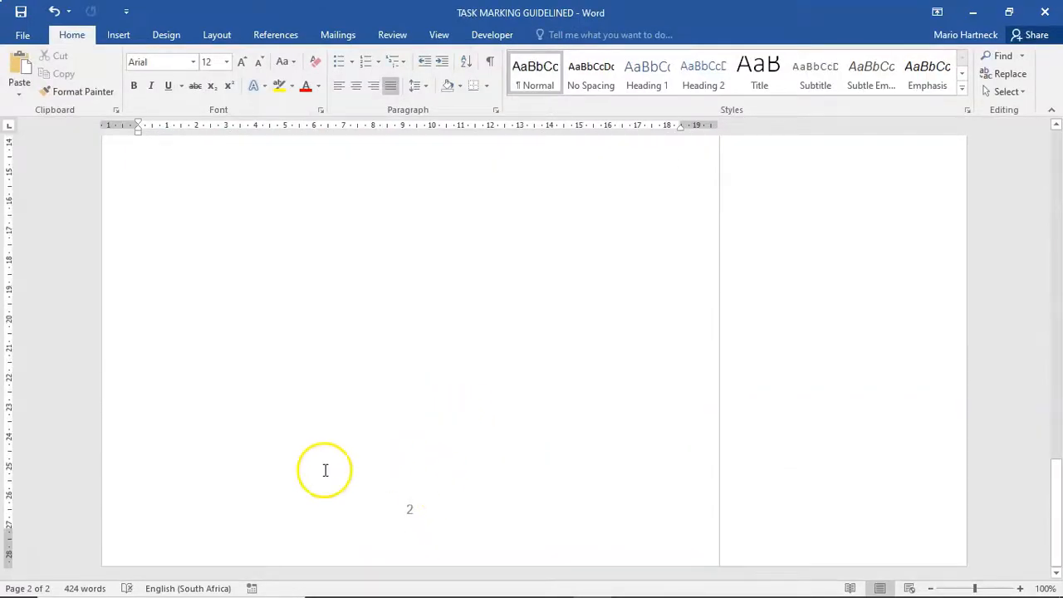
pyautogui.scroll(5, 444, 479)
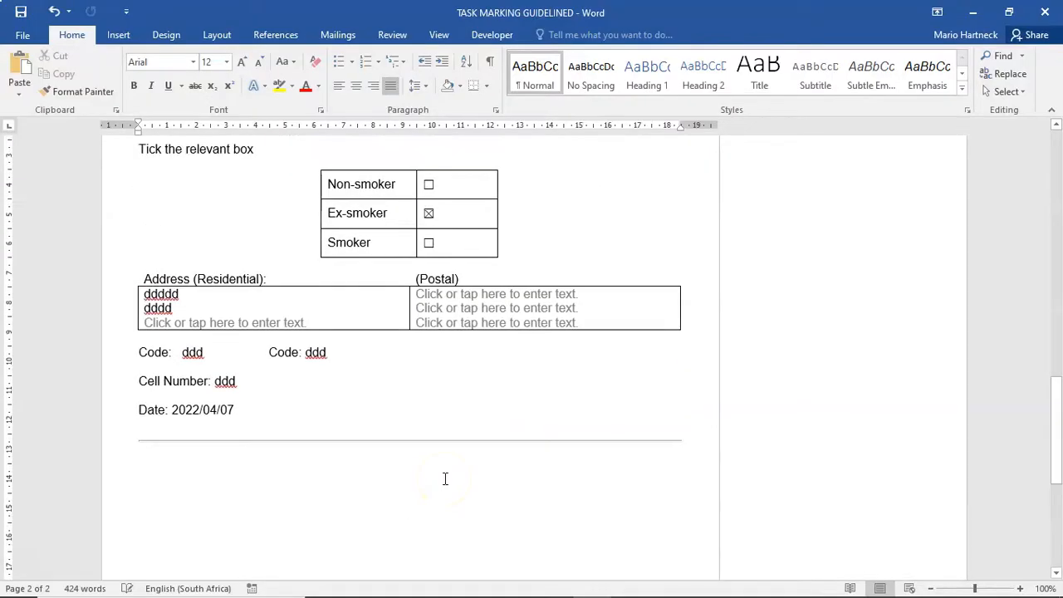
pyautogui.scroll(8, 445, 479)
pyautogui.scroll(11, 476, 440)
pyautogui.scroll(-7, 474, 498)
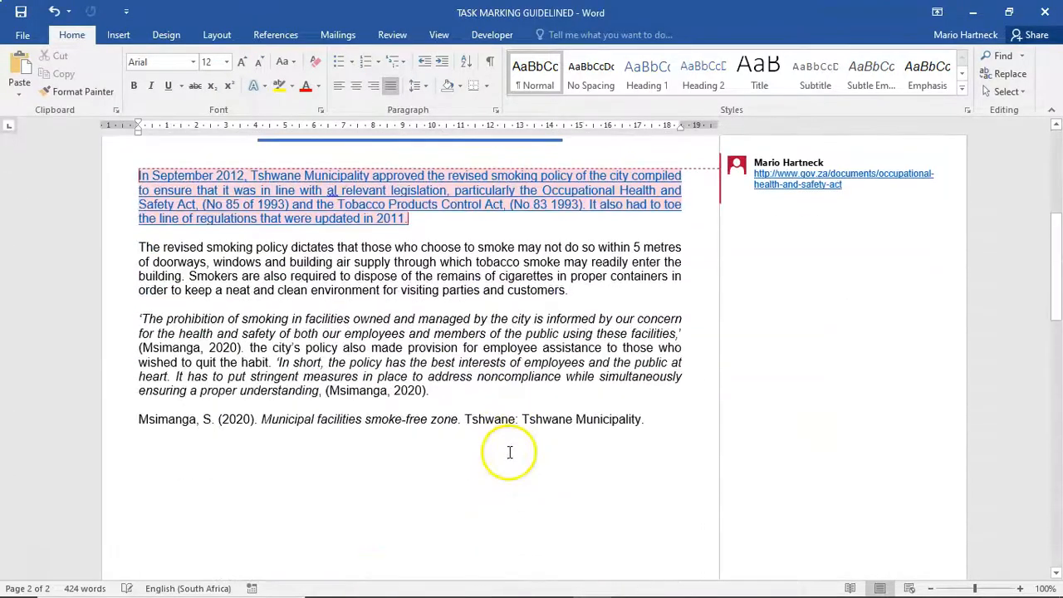
pyautogui.scroll(-4, 509, 452)
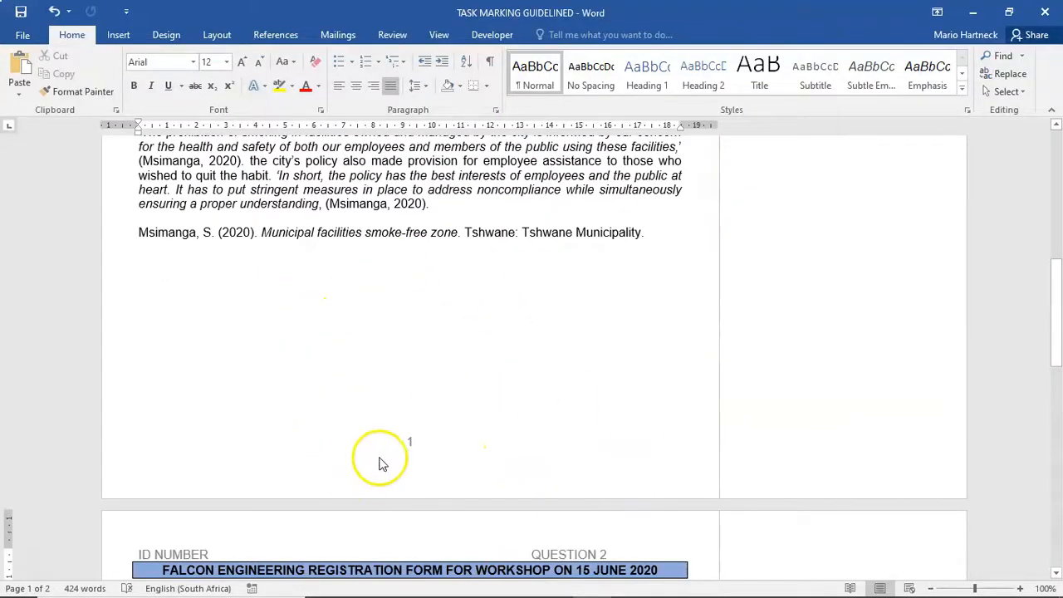
pyautogui.scroll(-15, 407, 440)
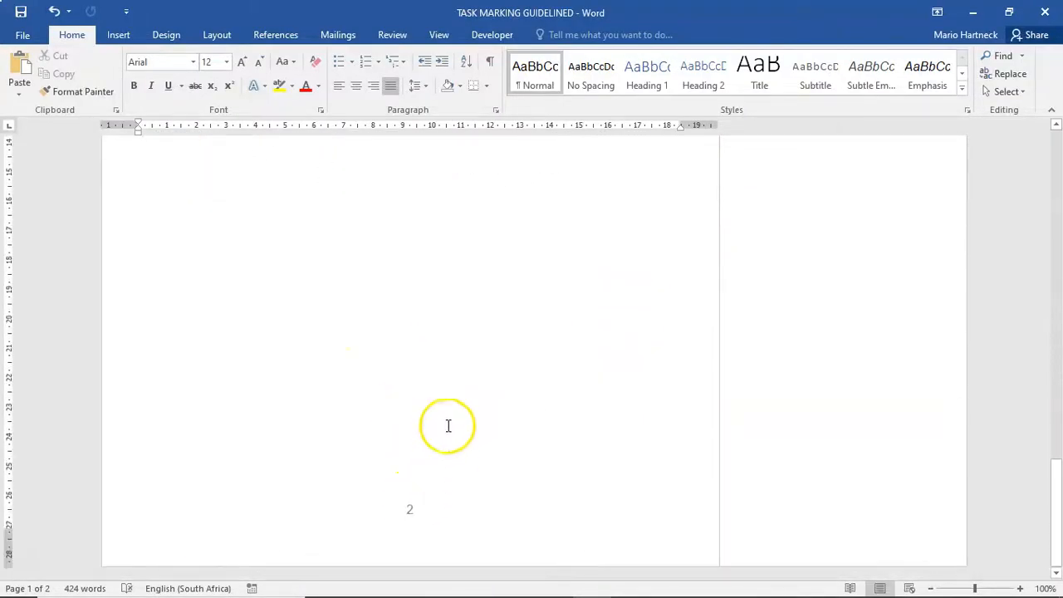
pyautogui.scroll(15, 396, 514)
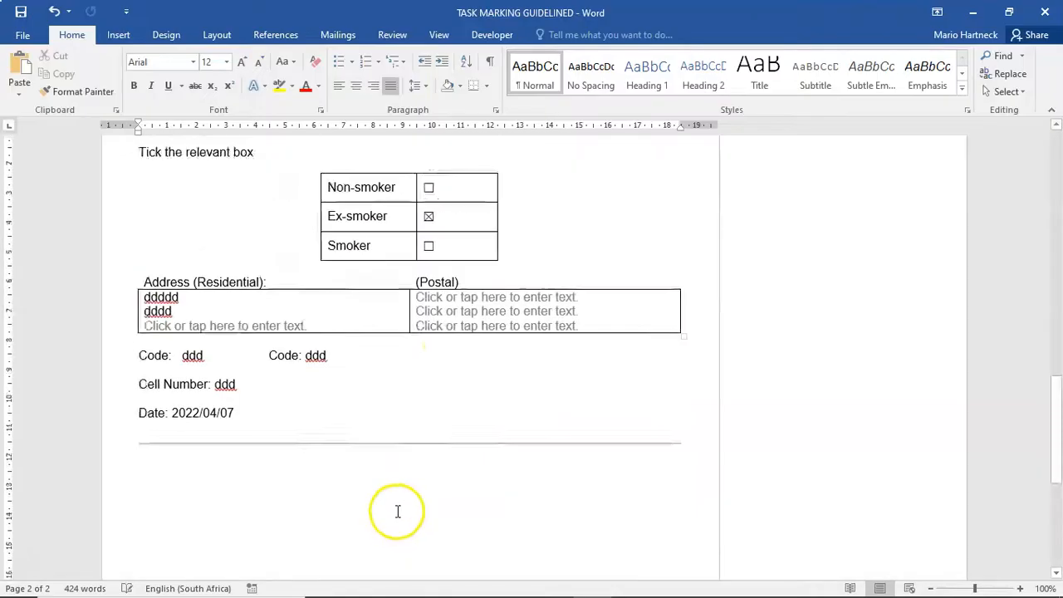
# Step: Open the footer of page 1, turn on Different First Page, and return to the document body
pyautogui.scroll(-1, 428, 436)
pyautogui.scroll(-1, 428, 440)
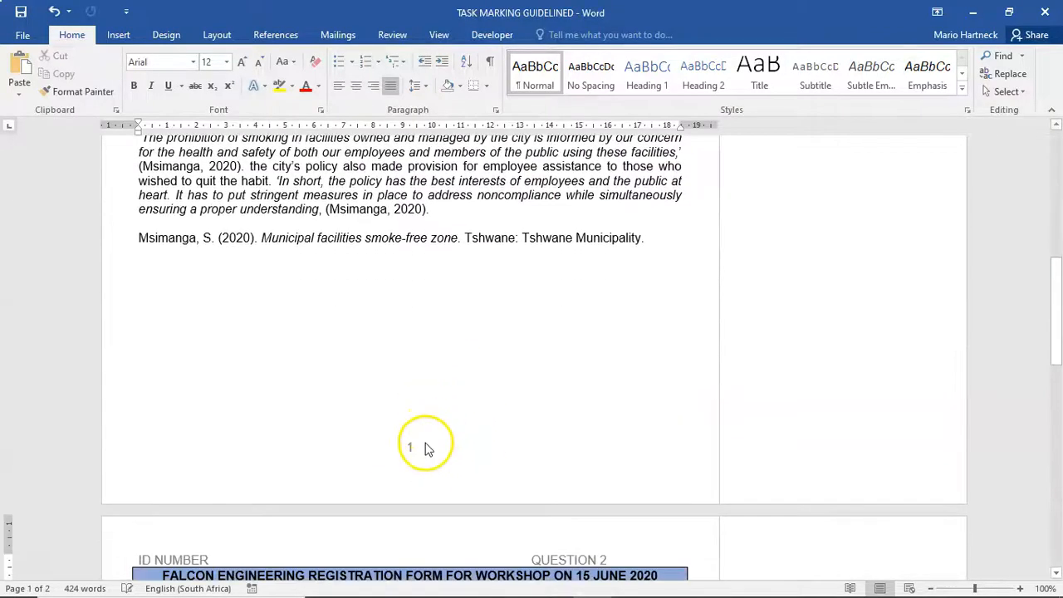
pyautogui.click(419, 450)
pyautogui.doubleClick(413, 450)
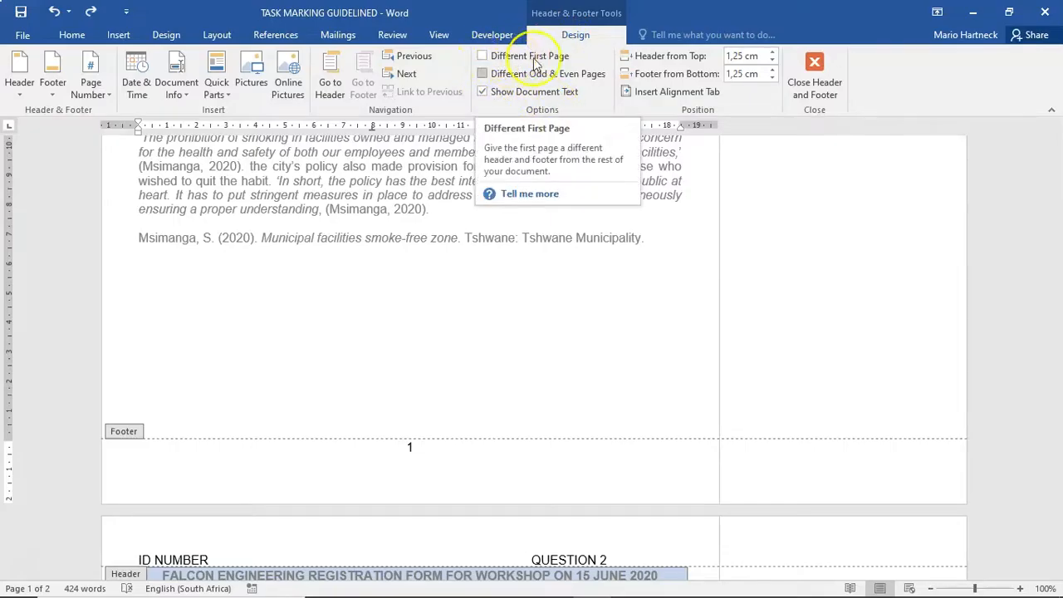
pyautogui.click(482, 55)
pyautogui.click(806, 73)
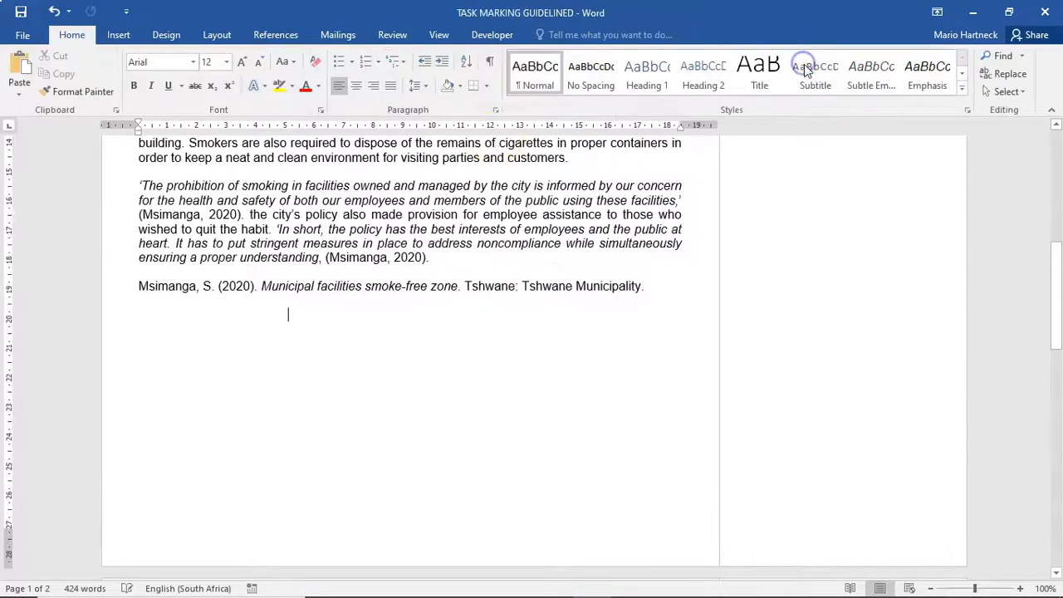
# Step: Change the number format of the page number in page 2's footer to A, B, C, … and close the footer
pyautogui.scroll(-4, 421, 192)
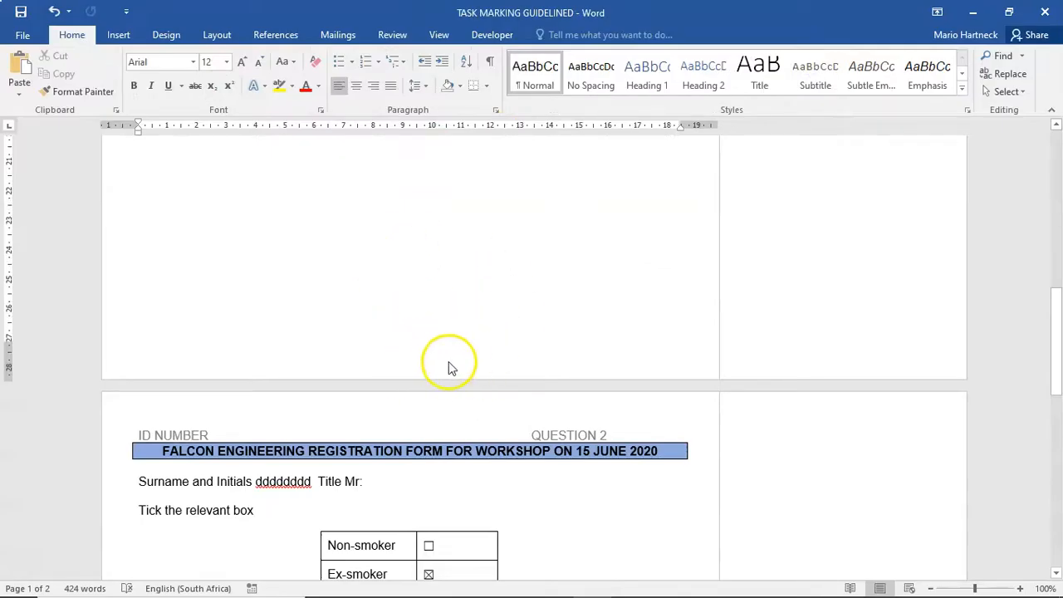
pyautogui.scroll(-12, 448, 366)
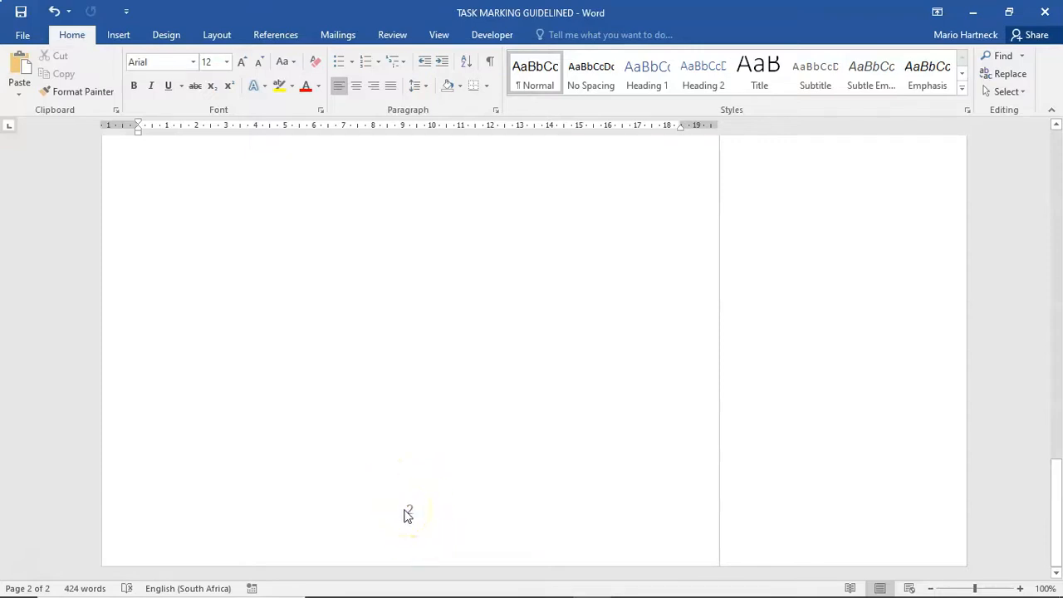
pyautogui.doubleClick(408, 513)
pyautogui.click(412, 516)
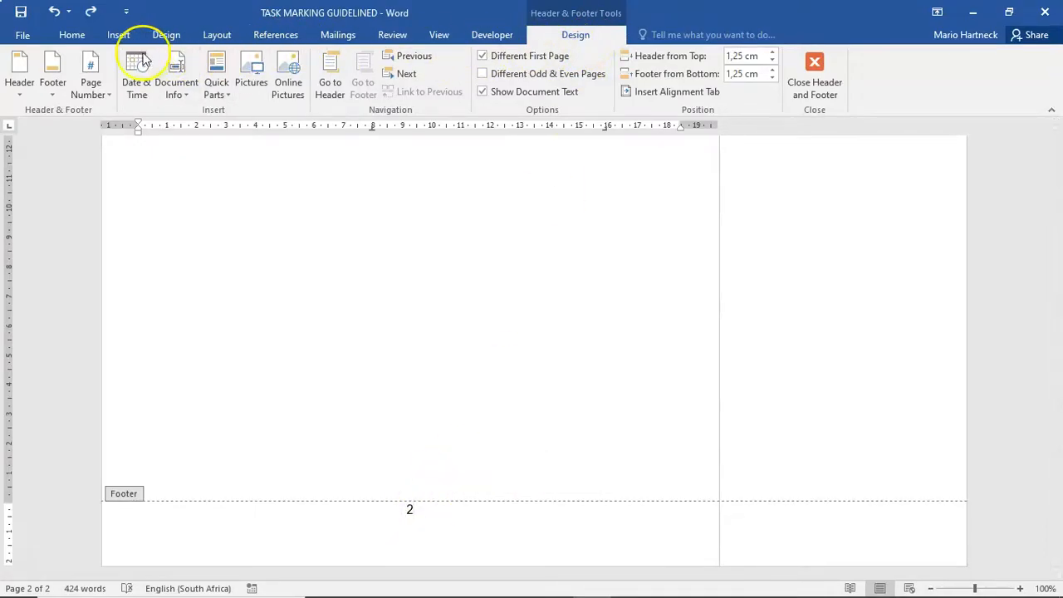
pyautogui.click(95, 78)
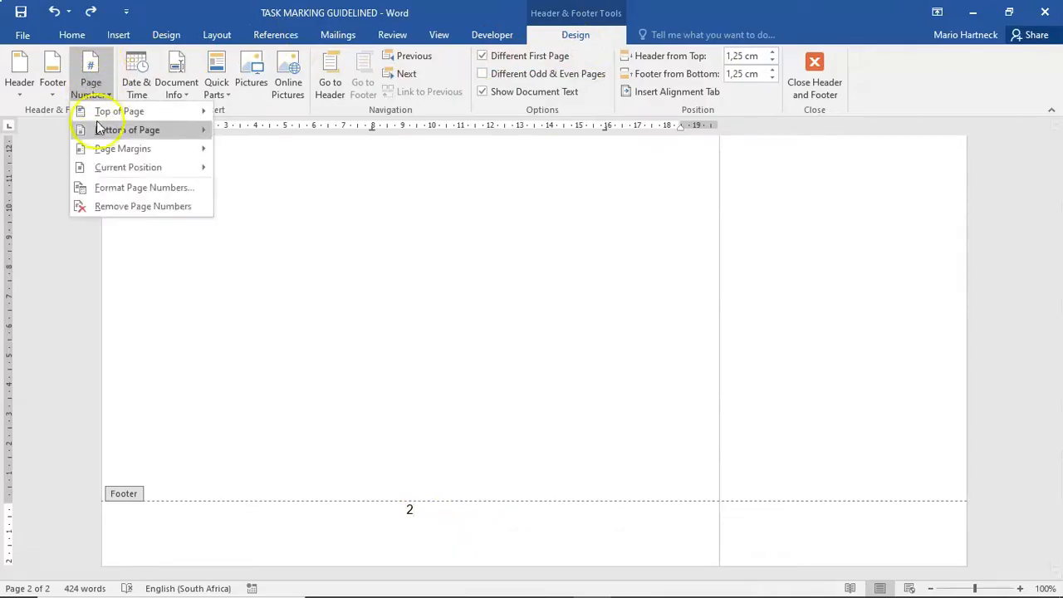
pyautogui.click(117, 186)
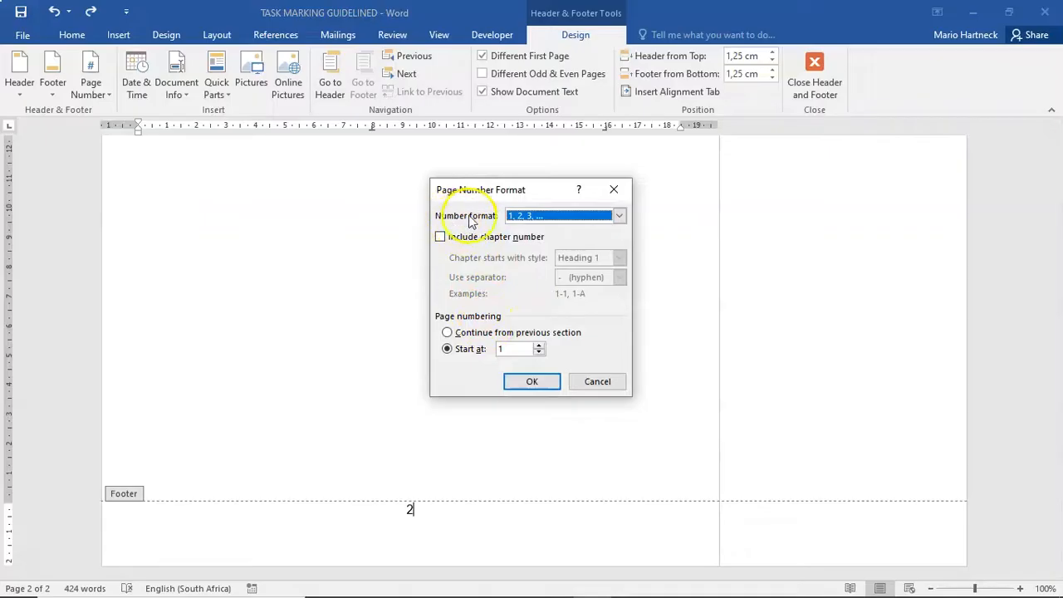
pyautogui.click(619, 216)
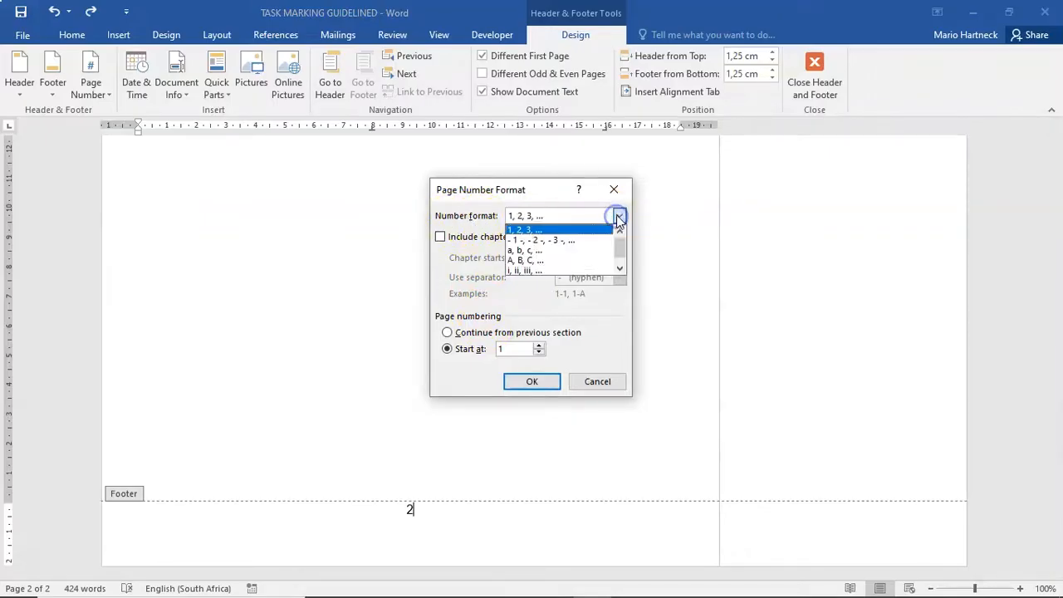
pyautogui.click(519, 261)
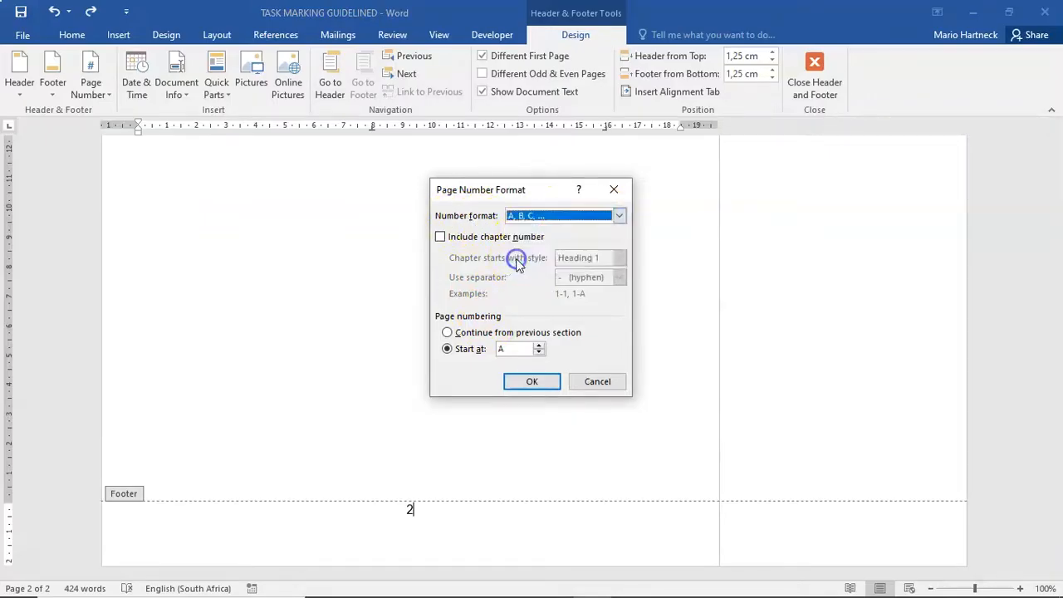
pyautogui.click(532, 382)
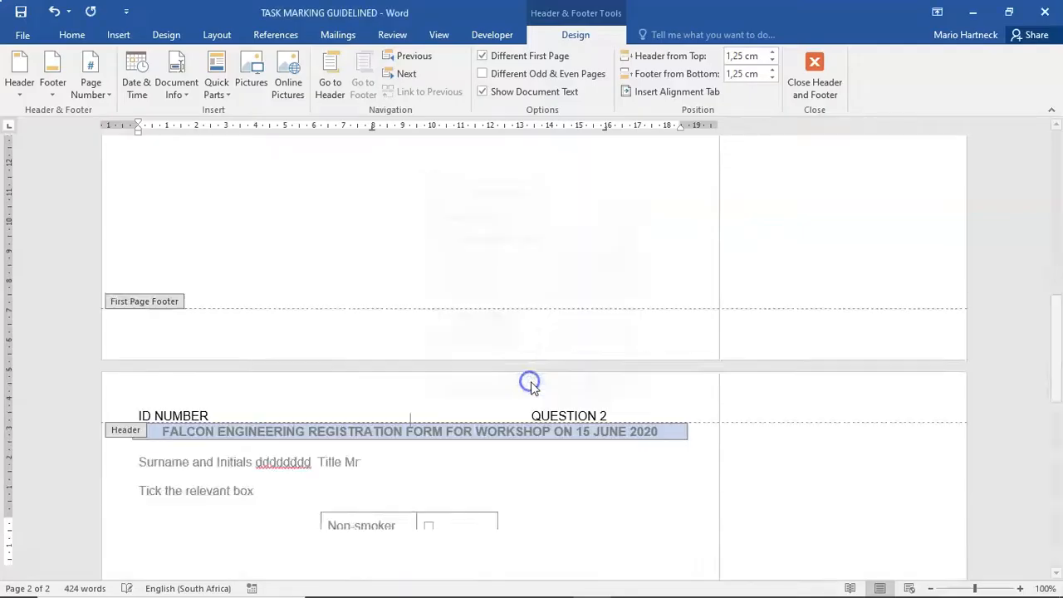
pyautogui.click(814, 75)
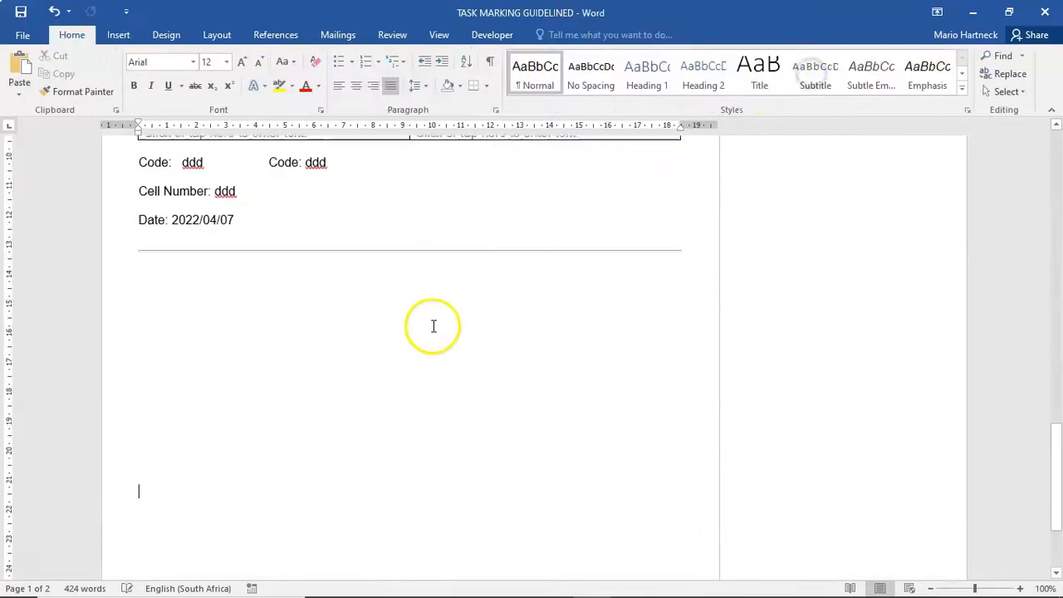
# Step: Open page 1's footer, turn off Different First Page, and check the page numbers on both pages
pyautogui.scroll(10, 431, 375)
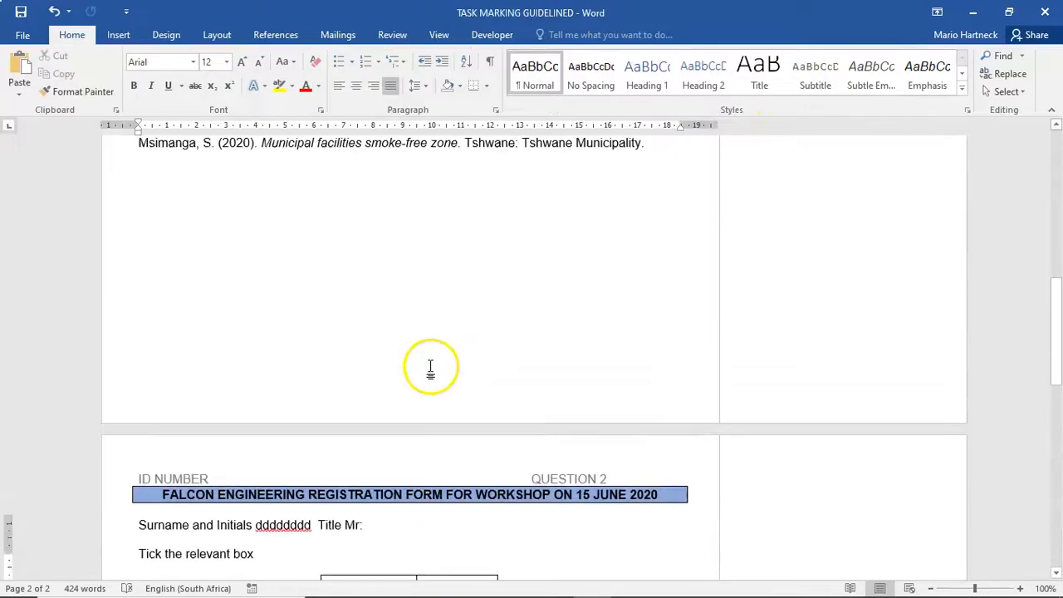
pyautogui.scroll(-2, 315, 510)
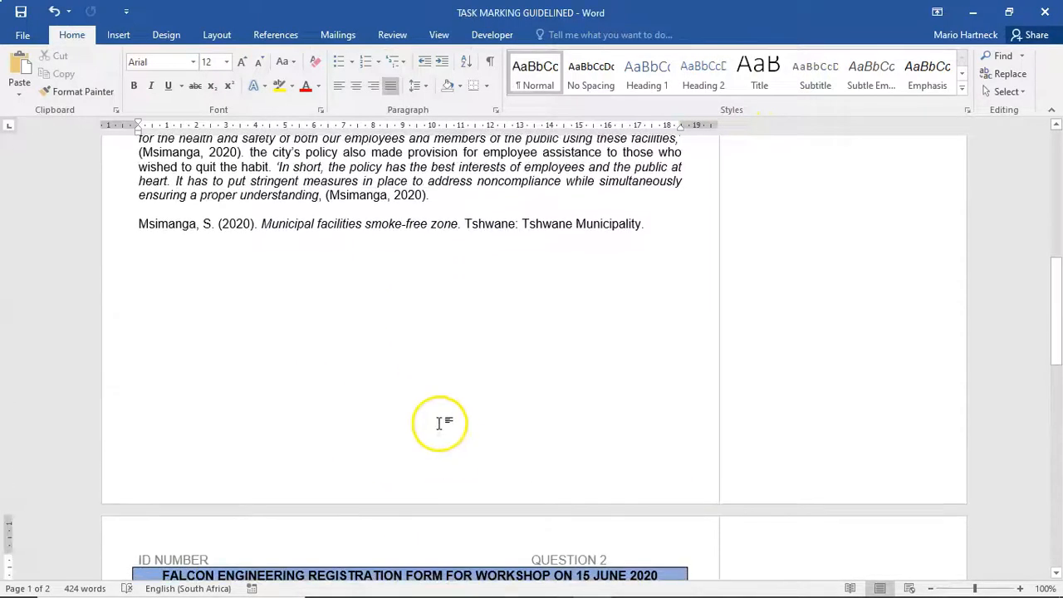
pyautogui.doubleClick(411, 493)
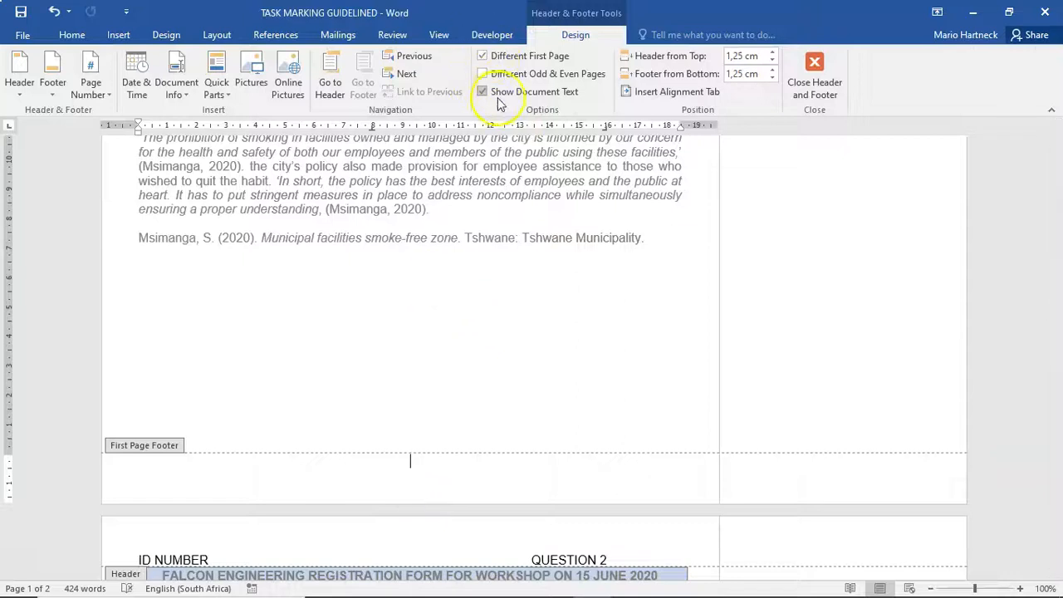
pyautogui.click(482, 56)
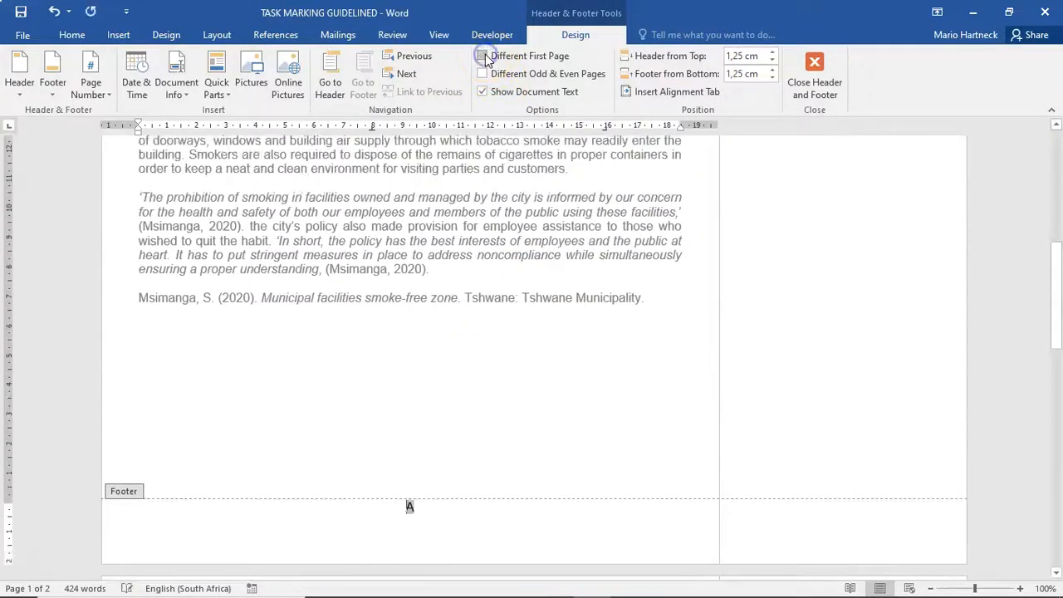
pyautogui.scroll(9, 398, 513)
pyautogui.scroll(-6, 398, 514)
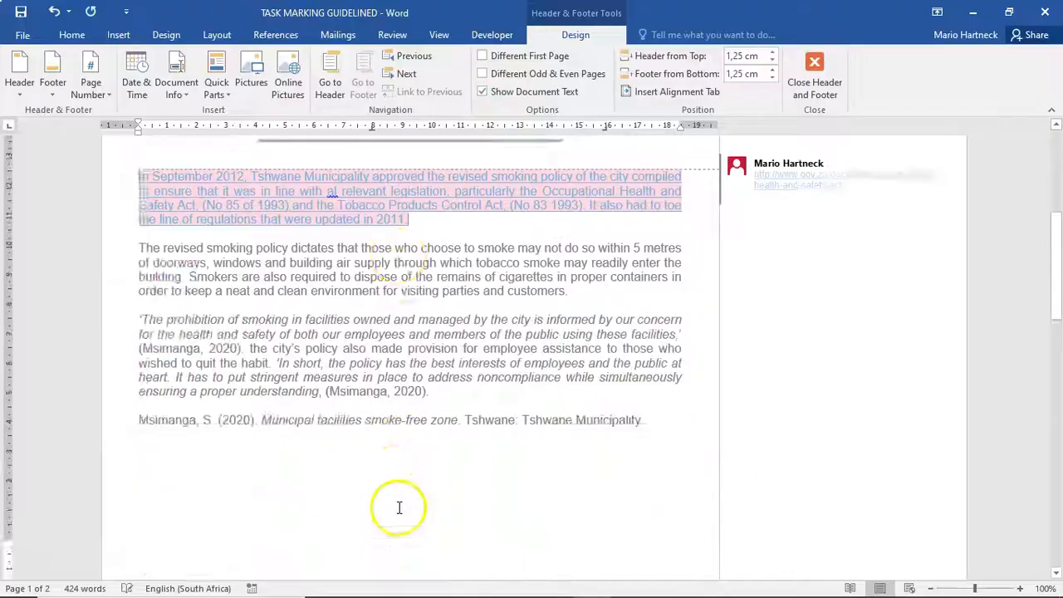
pyautogui.scroll(-8, 415, 435)
pyautogui.scroll(-5, 417, 446)
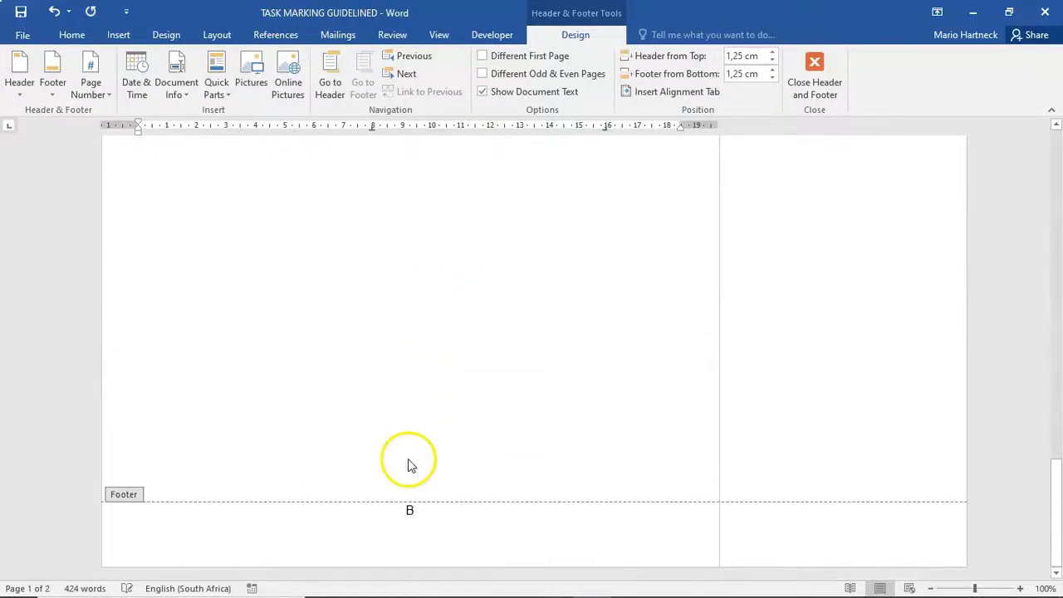
# Step: Turn Different First Page back on from page 2's footer and check the footers of both pages
pyautogui.click(421, 503)
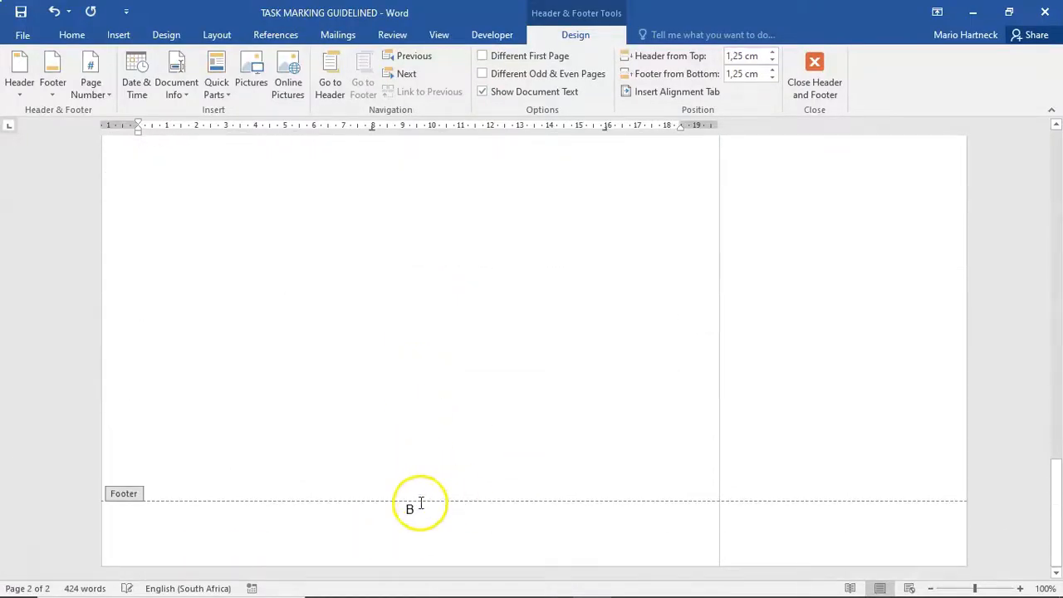
pyautogui.click(484, 57)
pyautogui.scroll(10, 424, 262)
pyautogui.scroll(-10, 423, 261)
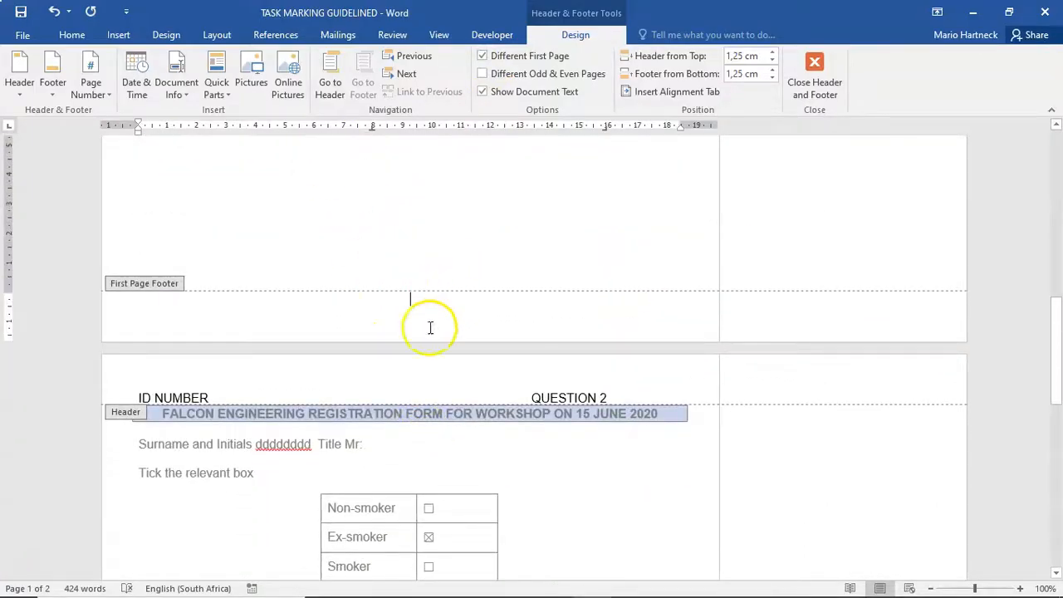
pyautogui.scroll(-15, 441, 294)
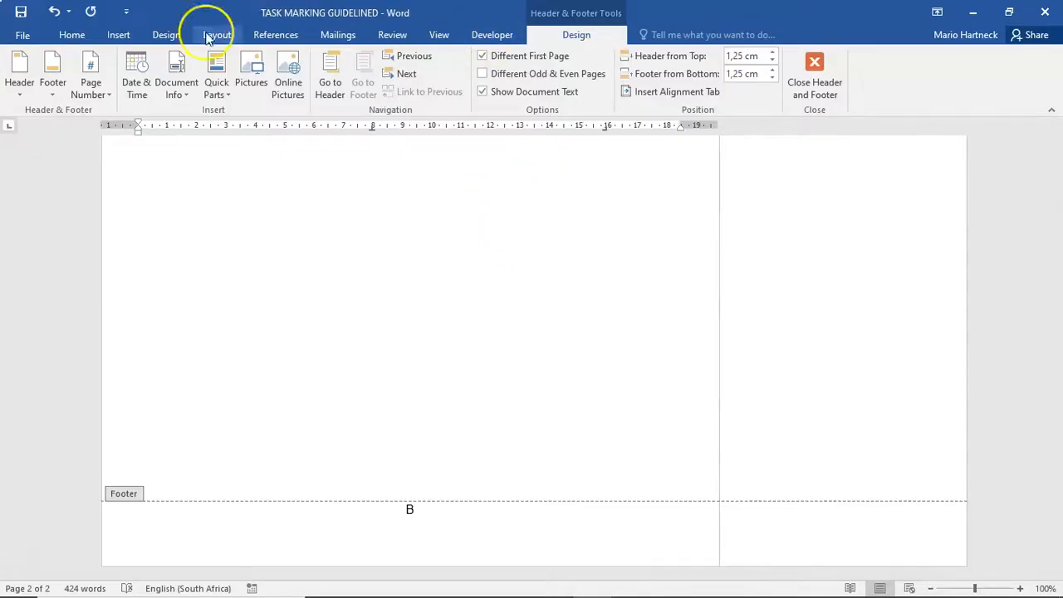
# Step: Set the page numbering to start at B, keeping the A, B, C, … number format
pyautogui.click(93, 86)
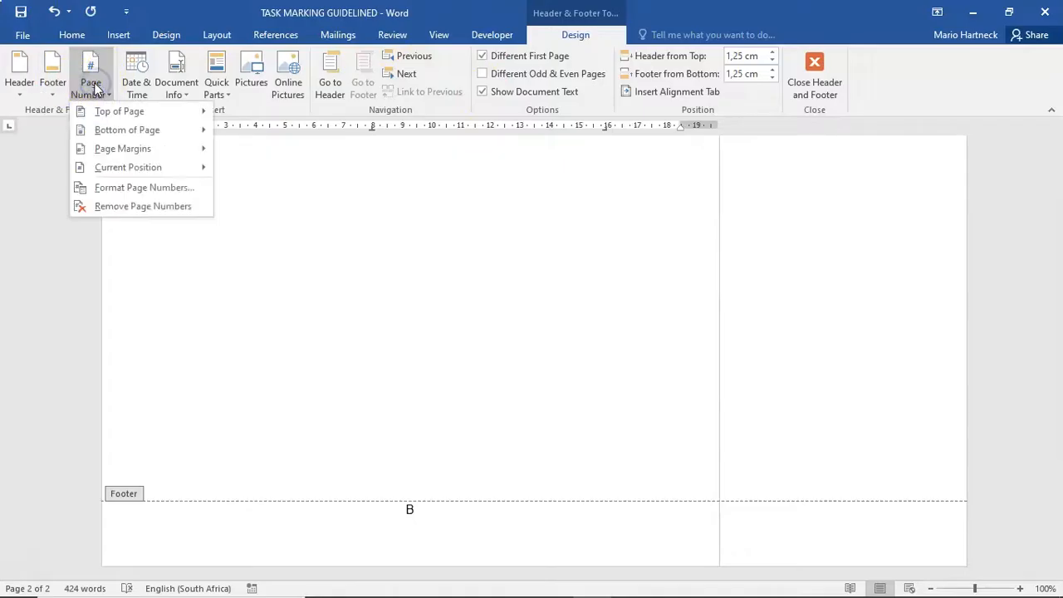
pyautogui.click(141, 189)
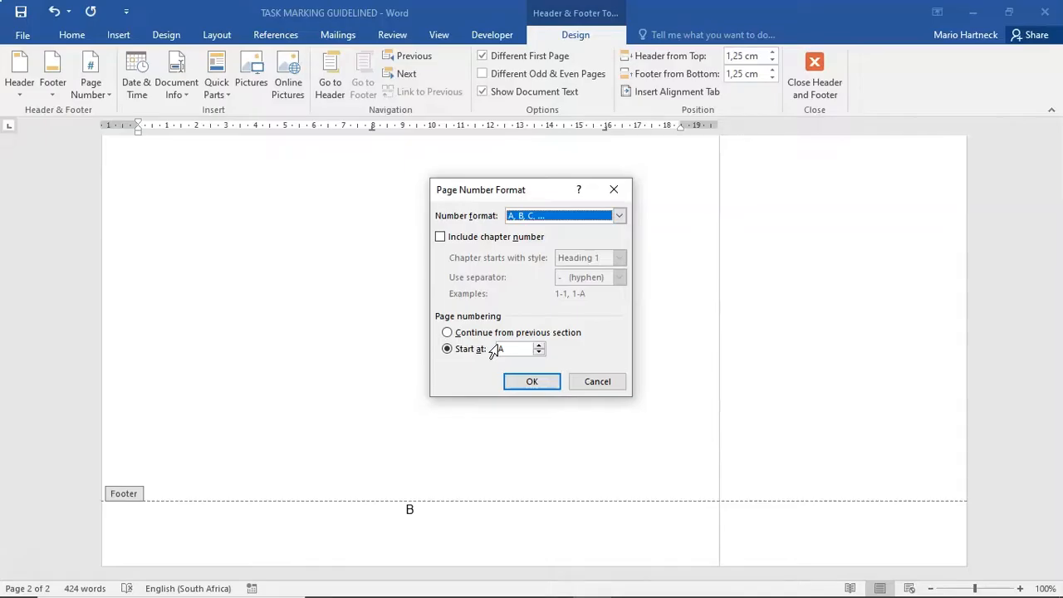
pyautogui.click(540, 345)
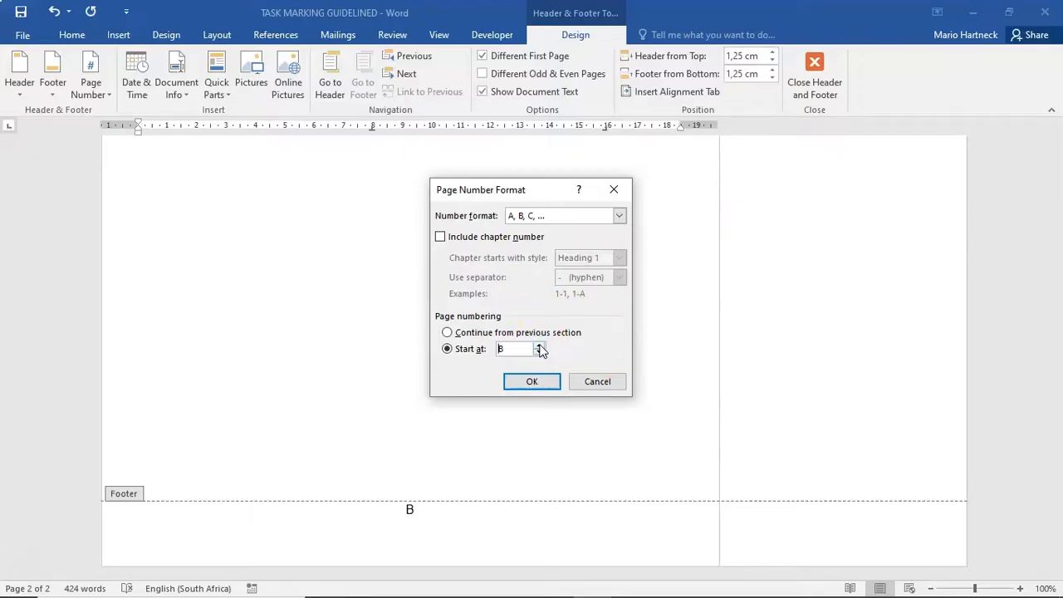
pyautogui.click(531, 382)
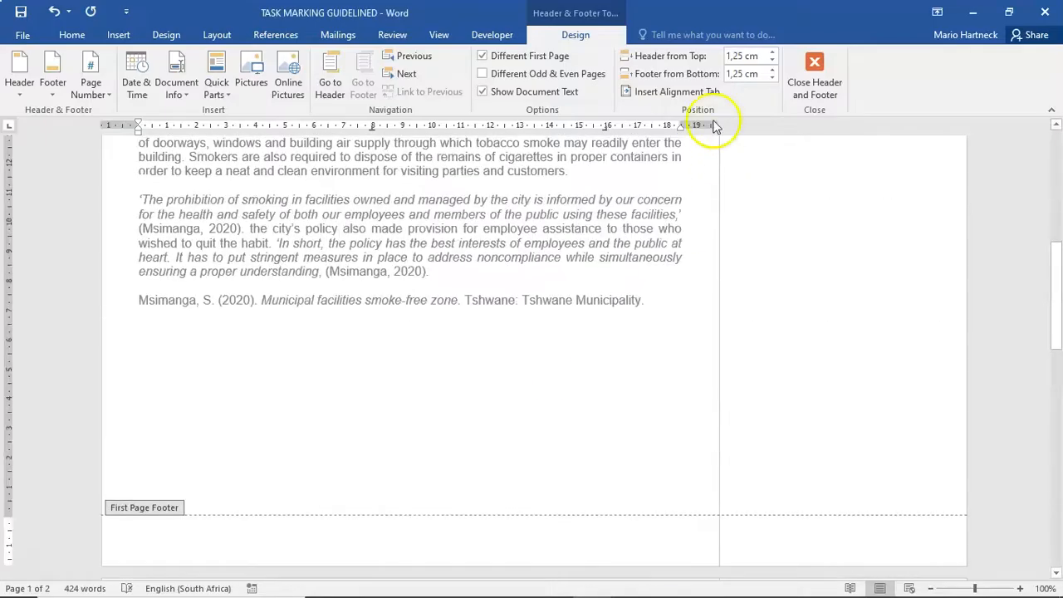
# Step: Turn off Different First Page, close the footer, and check the page numbers on both pages
pyautogui.click(483, 57)
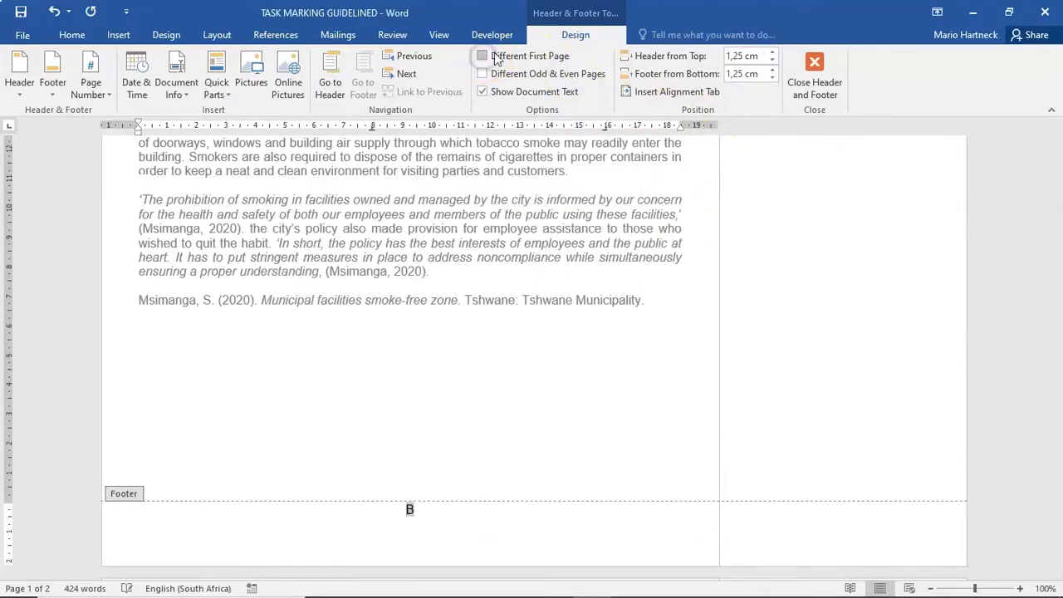
pyautogui.click(818, 75)
pyautogui.scroll(5, 465, 284)
pyautogui.scroll(-15, 470, 282)
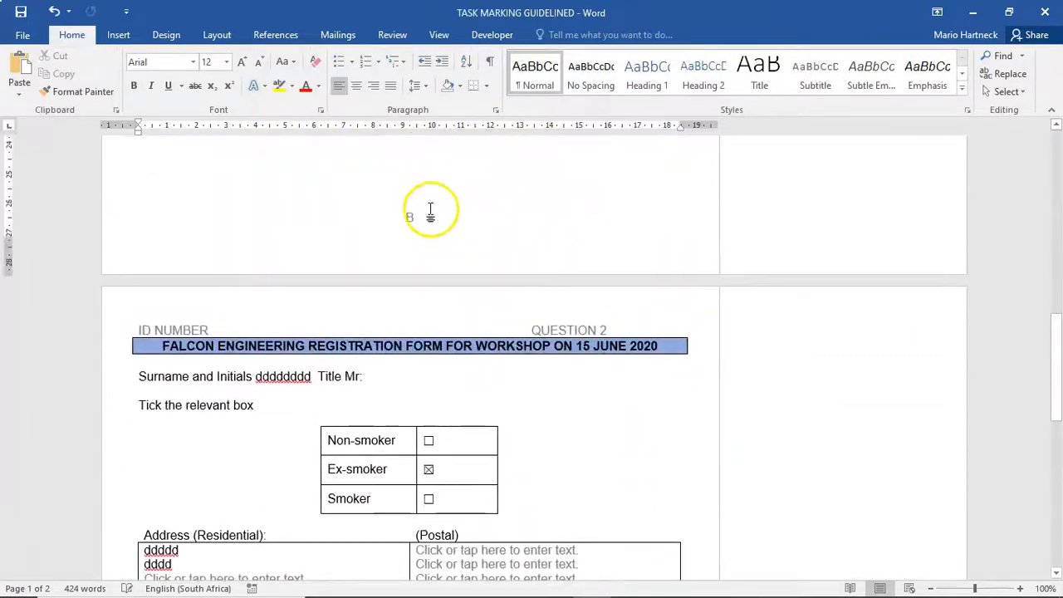
pyautogui.scroll(-10, 415, 228)
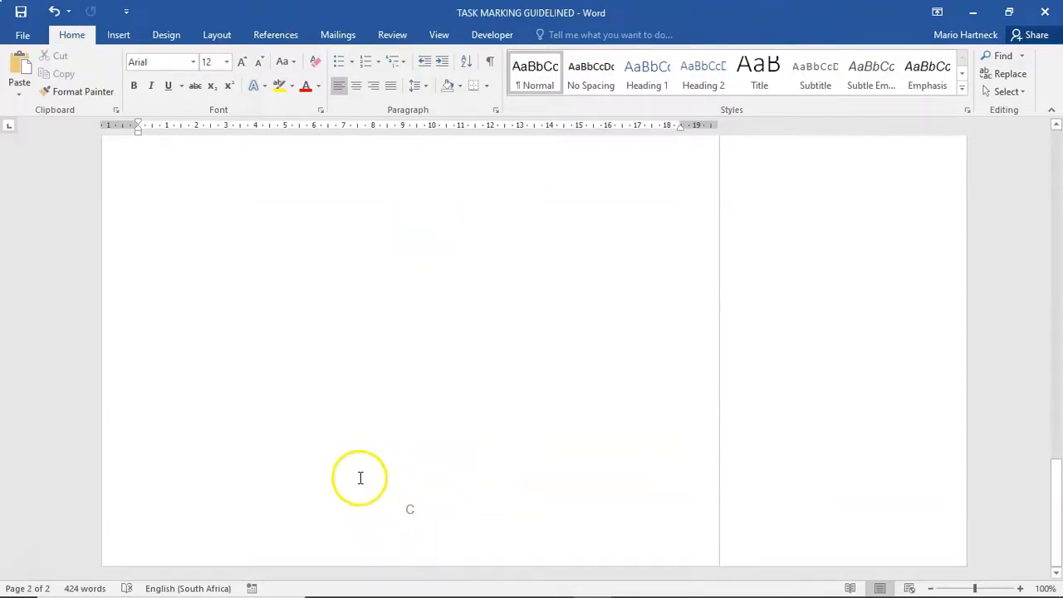
# Step: Reopen page 2's footer, turn on Different First Page, close the footer, and review the numbering in the document
pyautogui.doubleClick(419, 507)
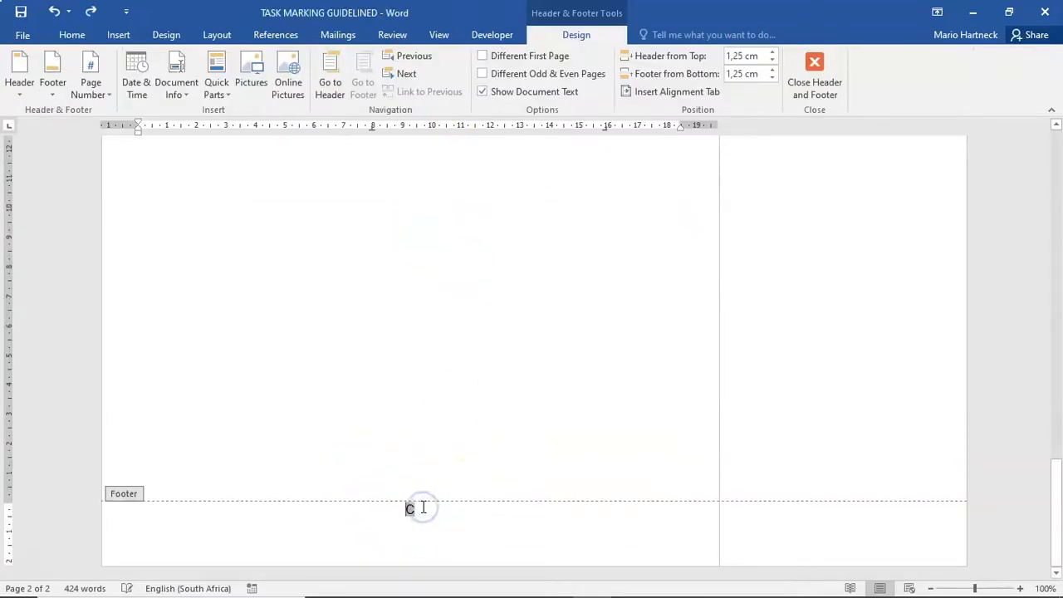
pyautogui.scroll(15, 423, 508)
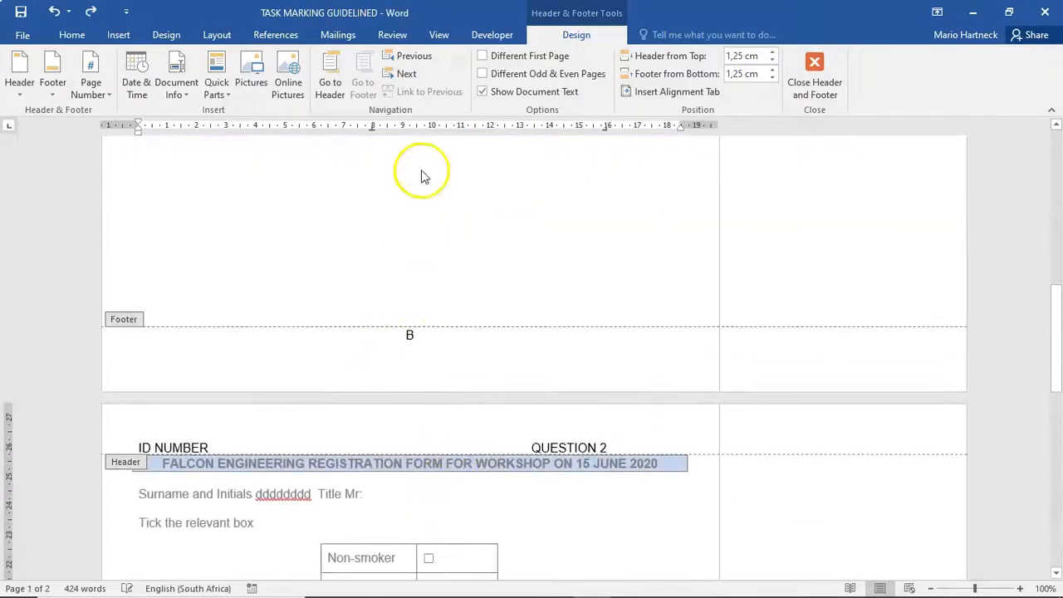
pyautogui.click(483, 56)
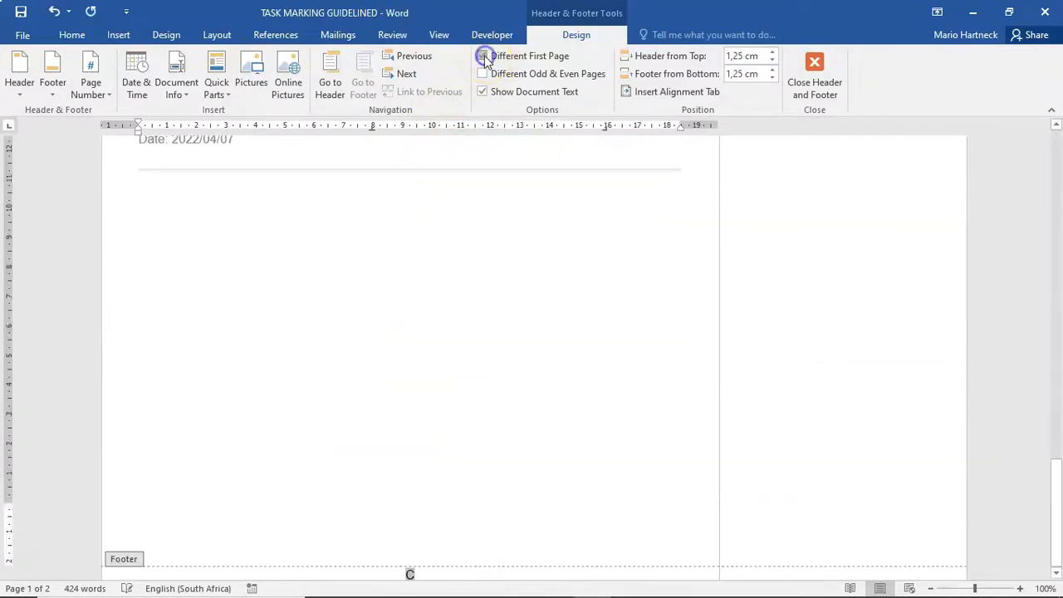
pyautogui.click(839, 76)
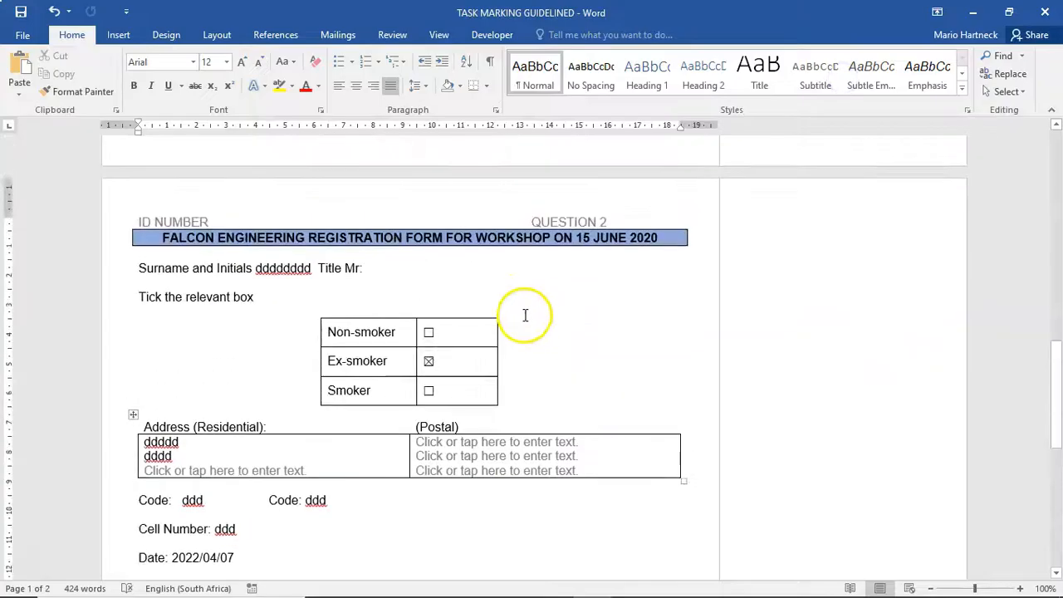
pyautogui.scroll(5, 514, 328)
pyautogui.scroll(-7, 531, 382)
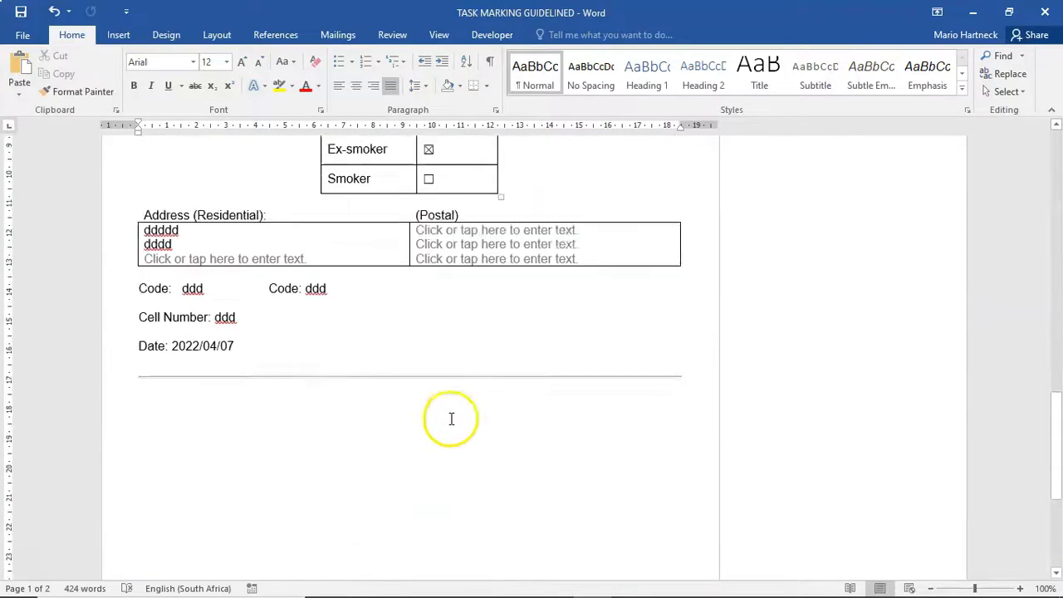
pyautogui.scroll(-15, 452, 415)
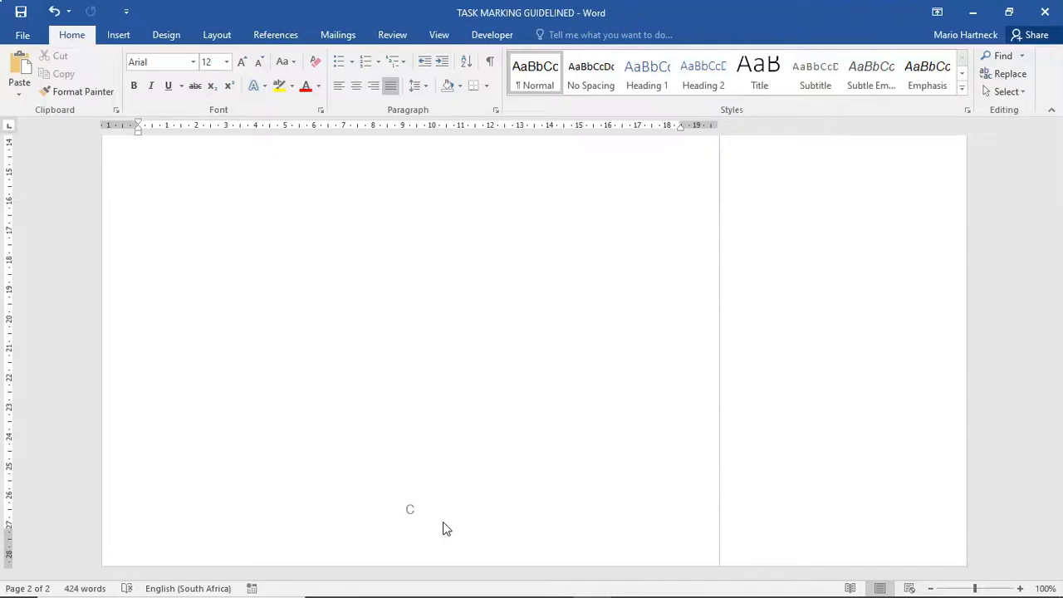
pyautogui.click(271, 387)
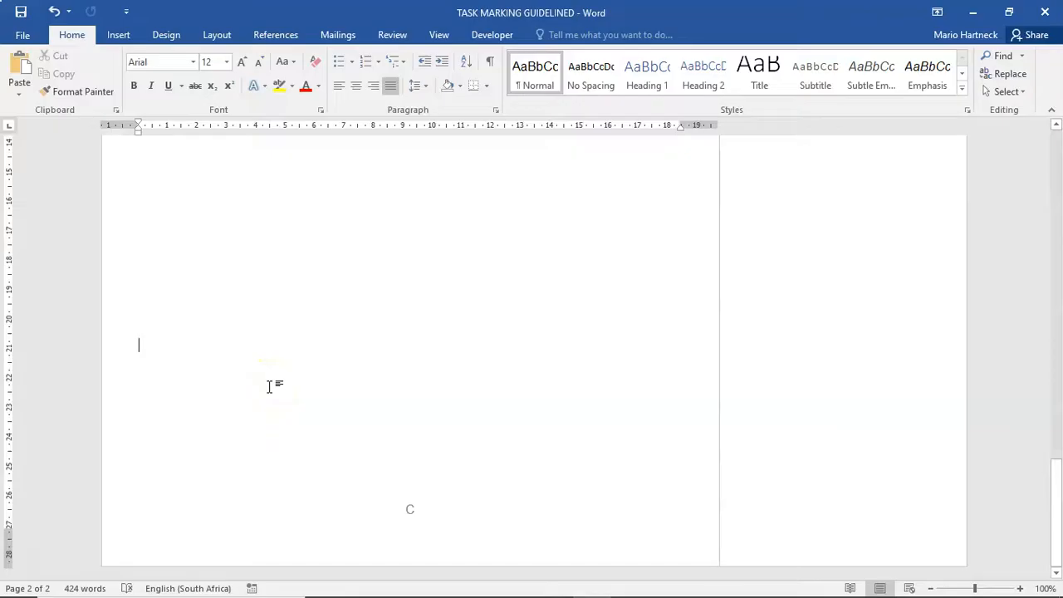